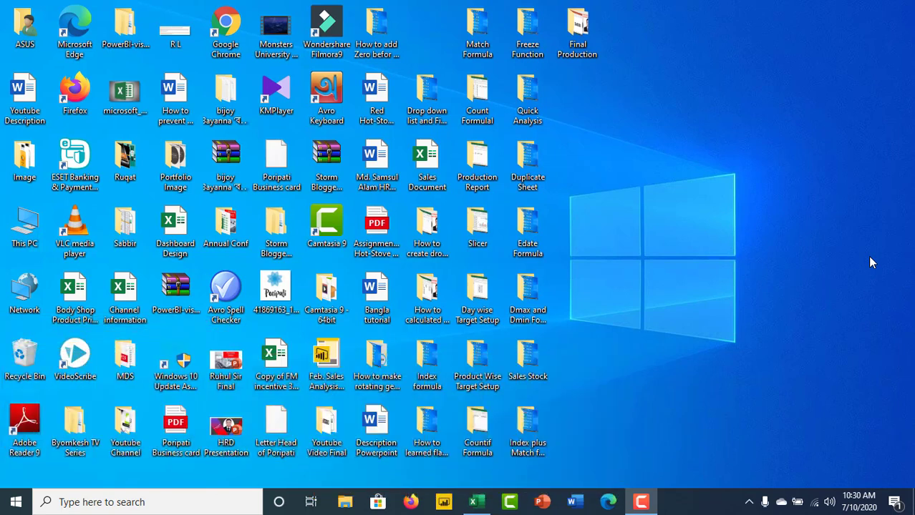
# - Restore the Sales Document Excel window from the taskbar to show the Dependent Drop Down sheet
pyautogui.click(476, 503)
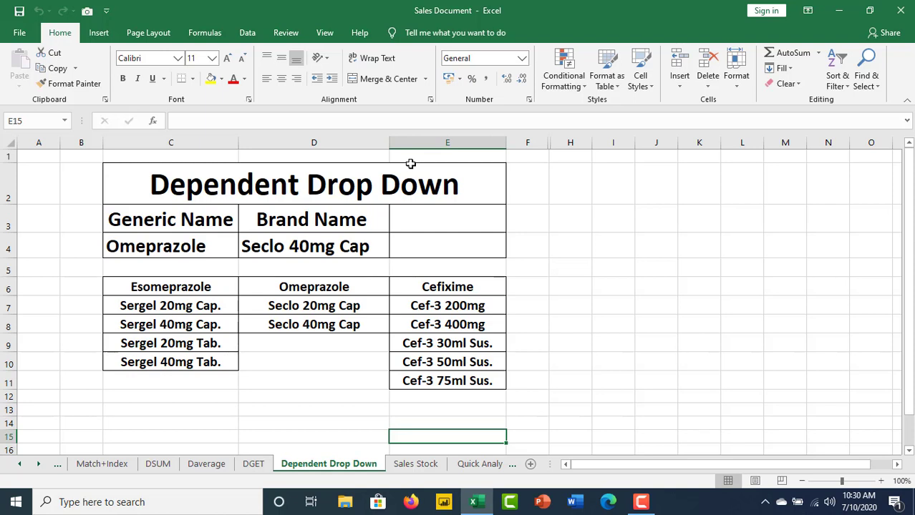
pyautogui.click(167, 289)
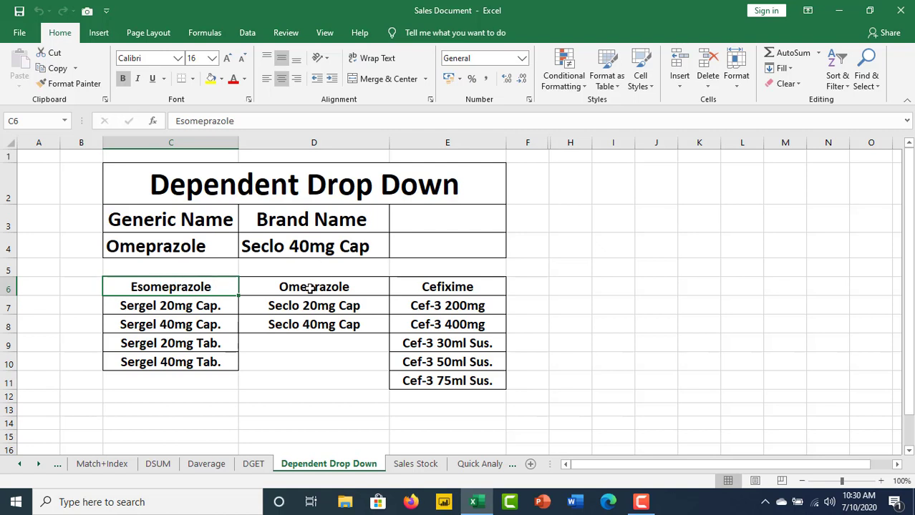
pyautogui.click(452, 288)
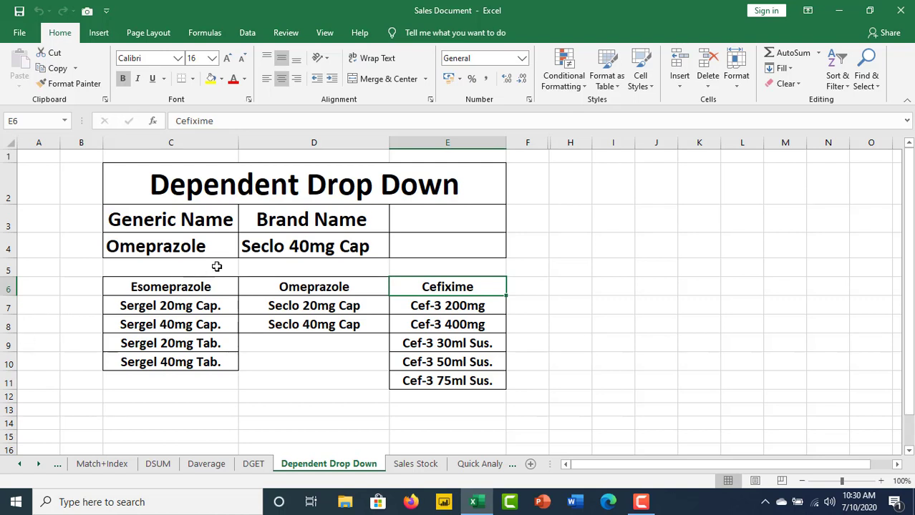
pyautogui.click(162, 285)
pyautogui.moveTo(163, 285); pyautogui.dragTo(205, 288)
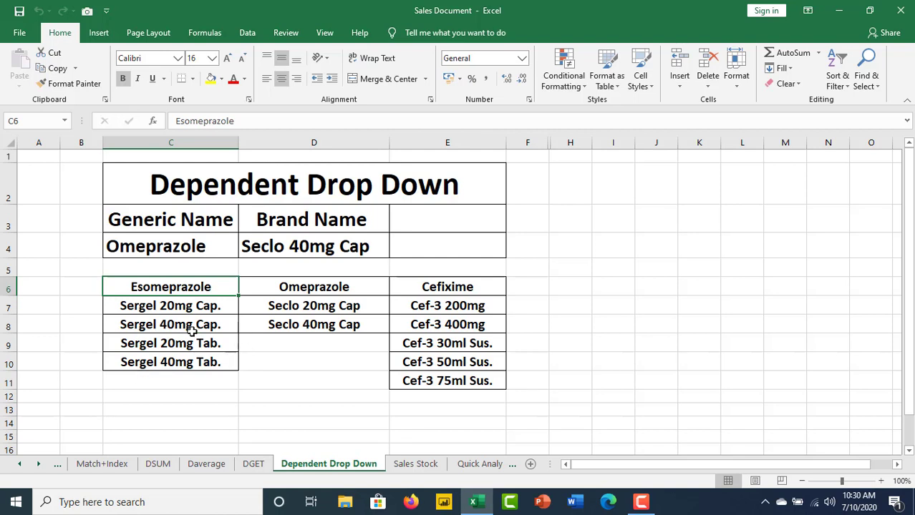
pyautogui.moveTo(171, 303); pyautogui.dragTo(181, 352)
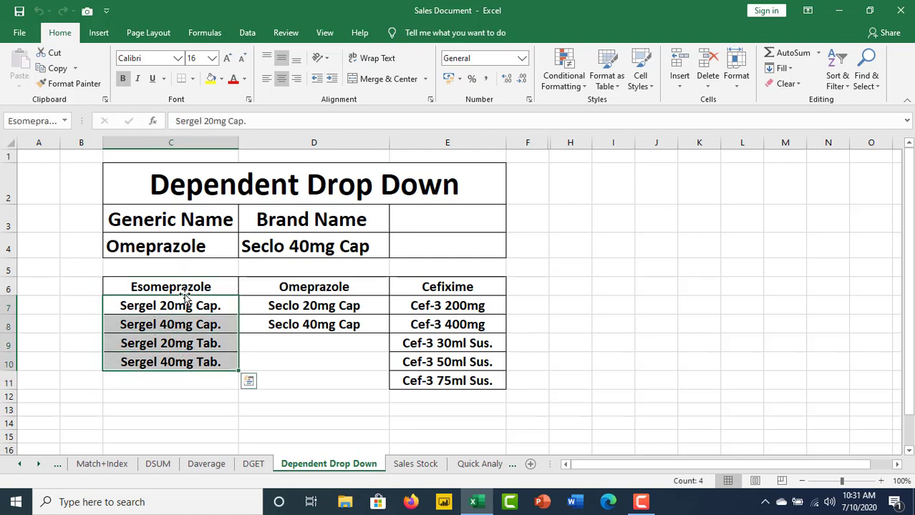
pyautogui.click(159, 286)
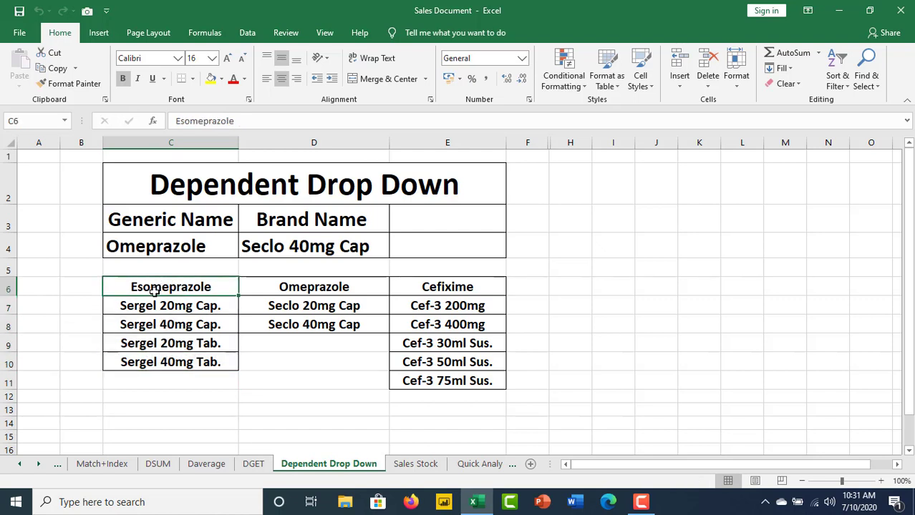
pyautogui.moveTo(149, 307); pyautogui.dragTo(149, 363)
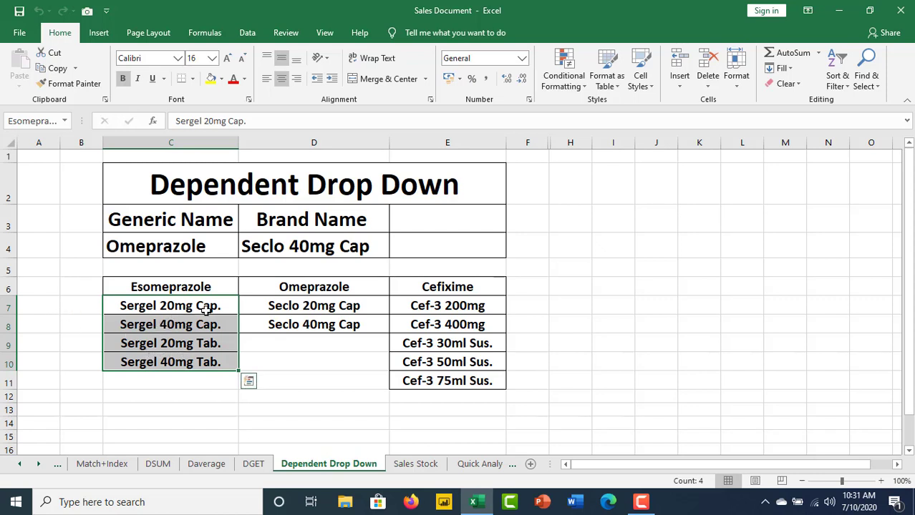
pyautogui.moveTo(211, 283); pyautogui.dragTo(202, 277)
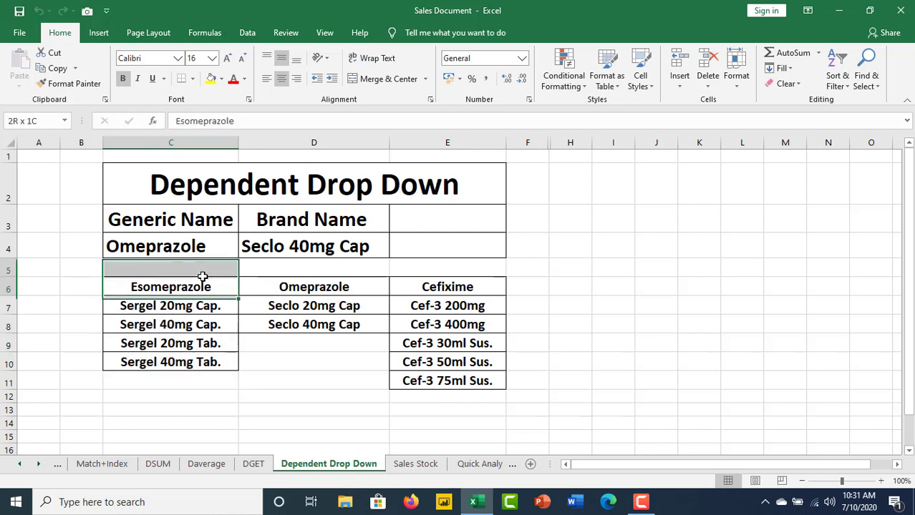
pyautogui.click(308, 290)
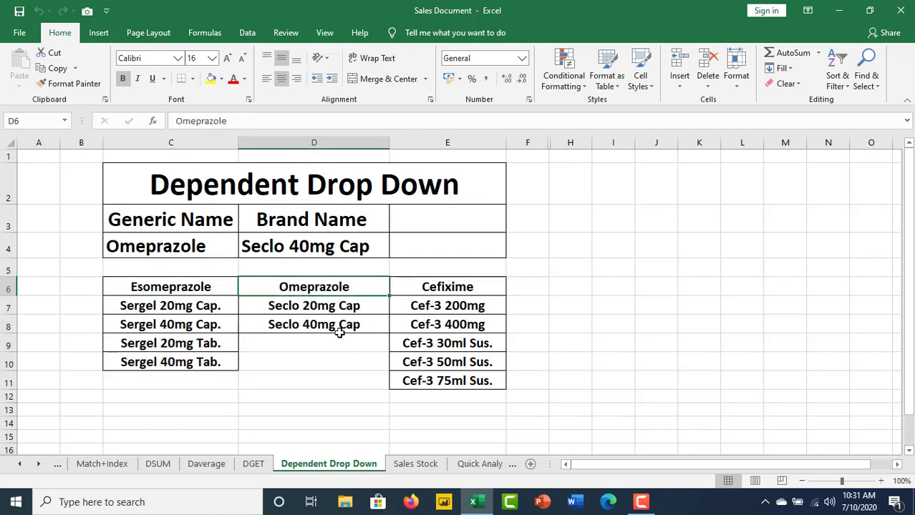
pyautogui.click(458, 287)
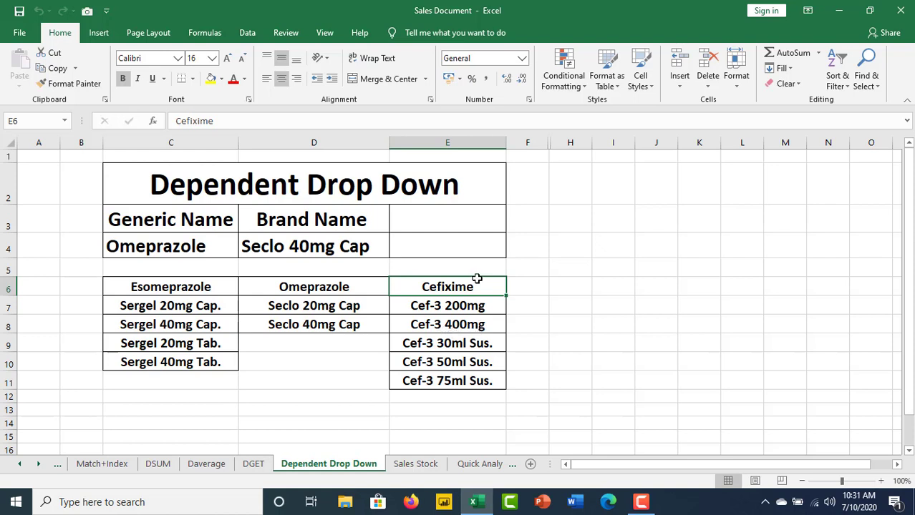
pyautogui.click(179, 289)
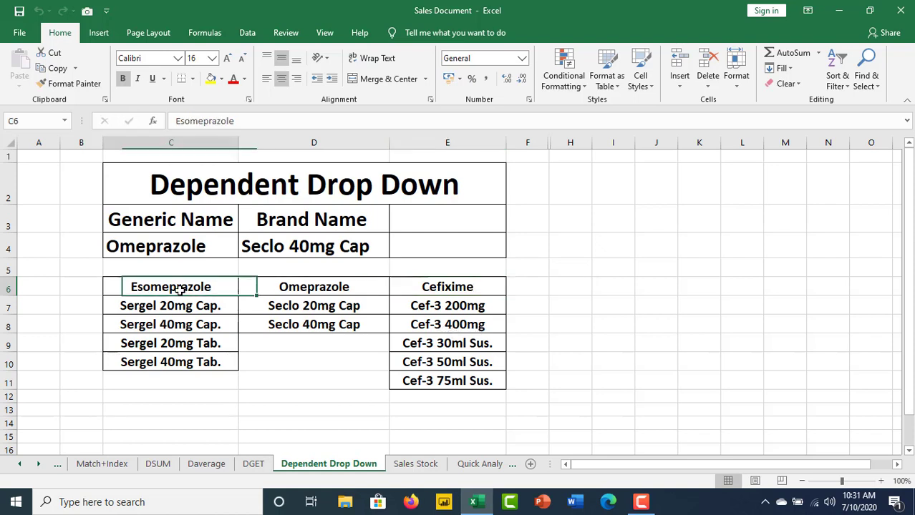
pyautogui.moveTo(183, 307); pyautogui.dragTo(193, 365)
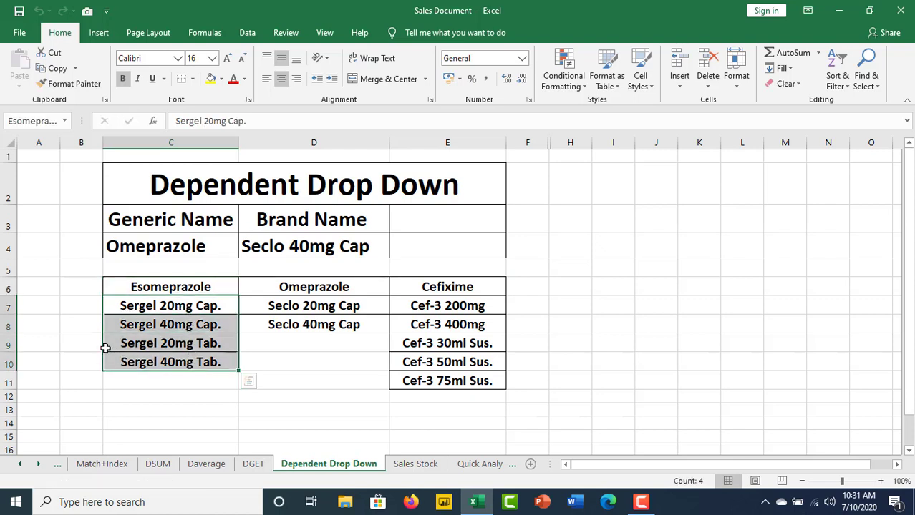
pyautogui.click(181, 289)
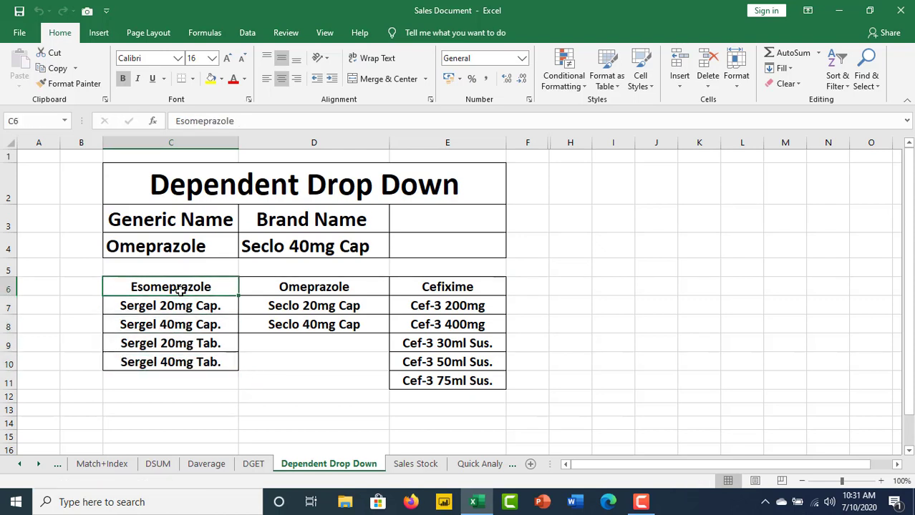
pyautogui.click(164, 308)
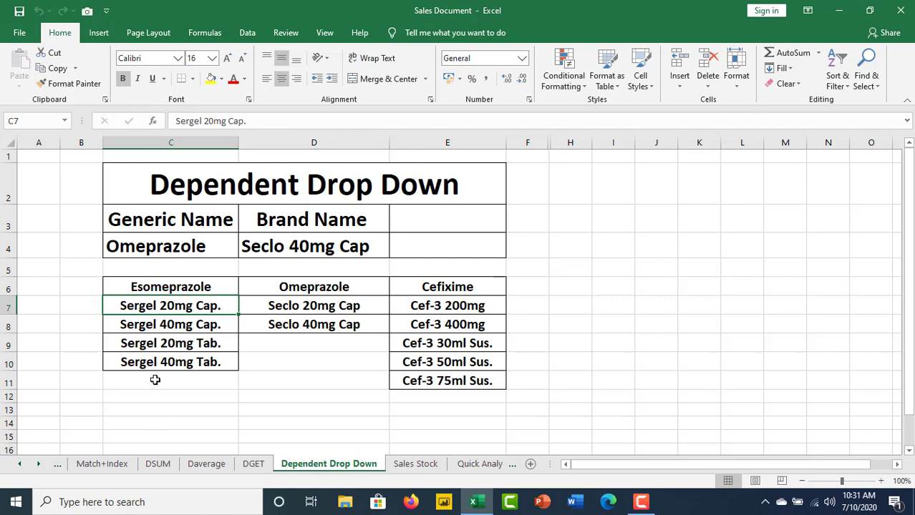
pyautogui.click(271, 356)
# - Set C4 to Esomeprazole and D4 to Sergel 40mg Cap., trying Sergel 20mg Tab. first
pyautogui.click(192, 251)
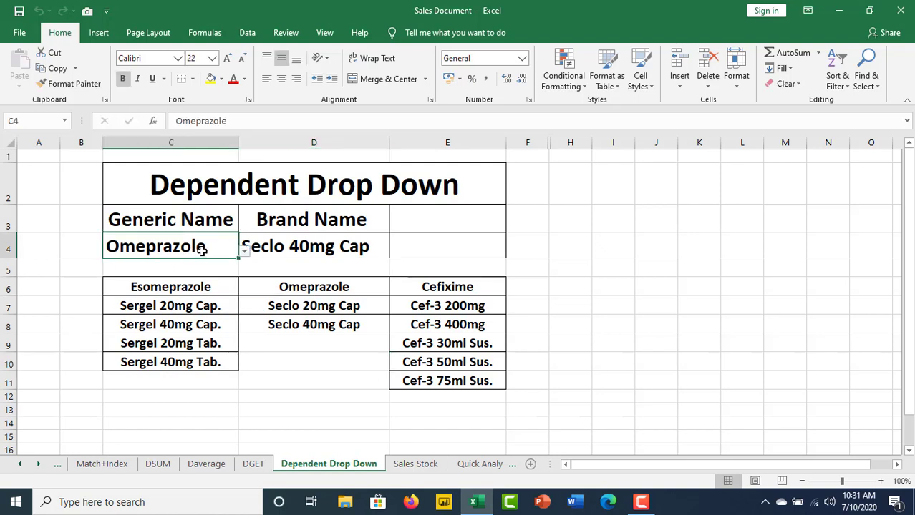
pyautogui.click(244, 250)
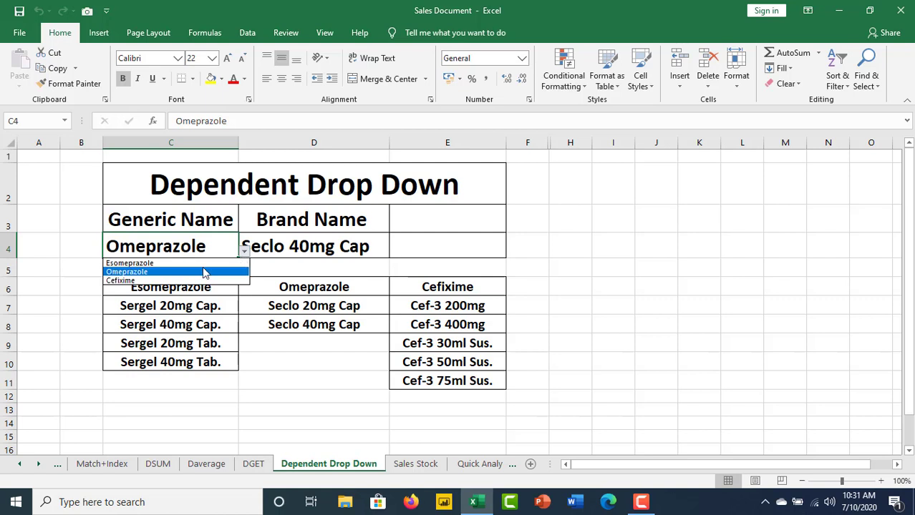
pyautogui.click(131, 264)
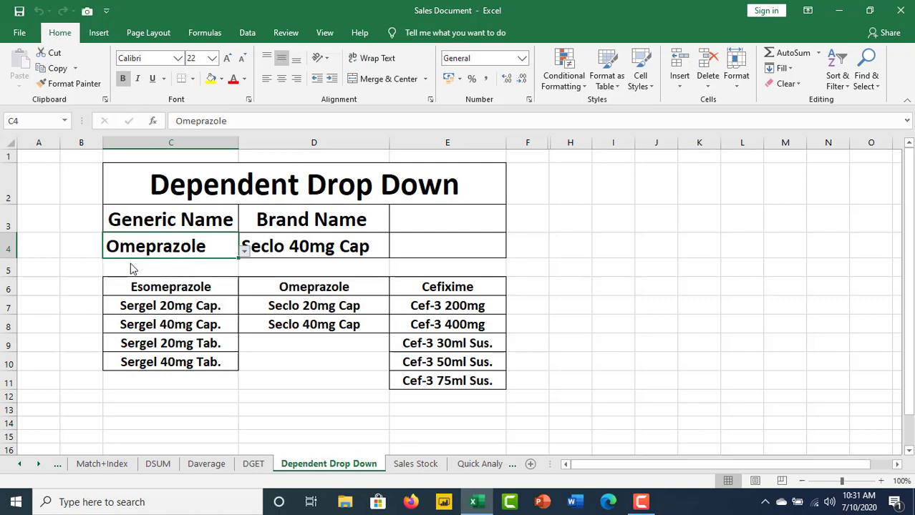
pyautogui.click(298, 247)
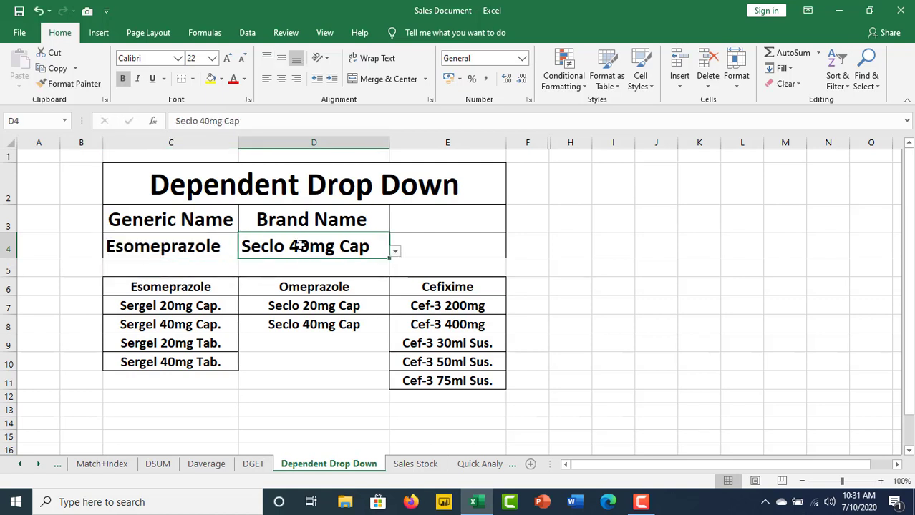
pyautogui.click(396, 252)
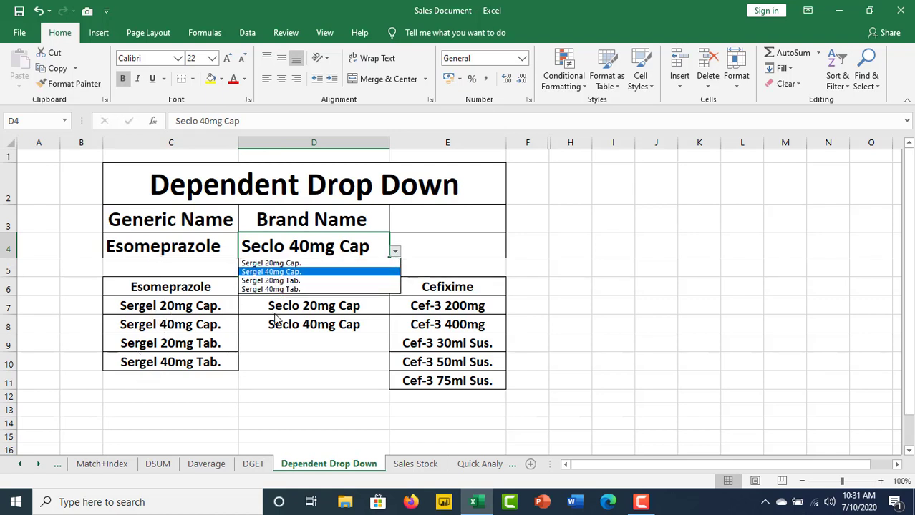
pyautogui.click(285, 281)
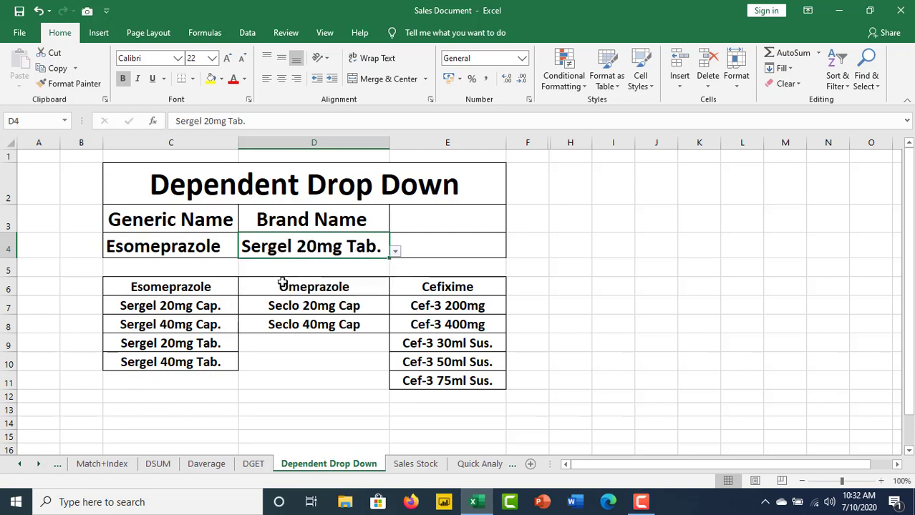
pyautogui.click(396, 252)
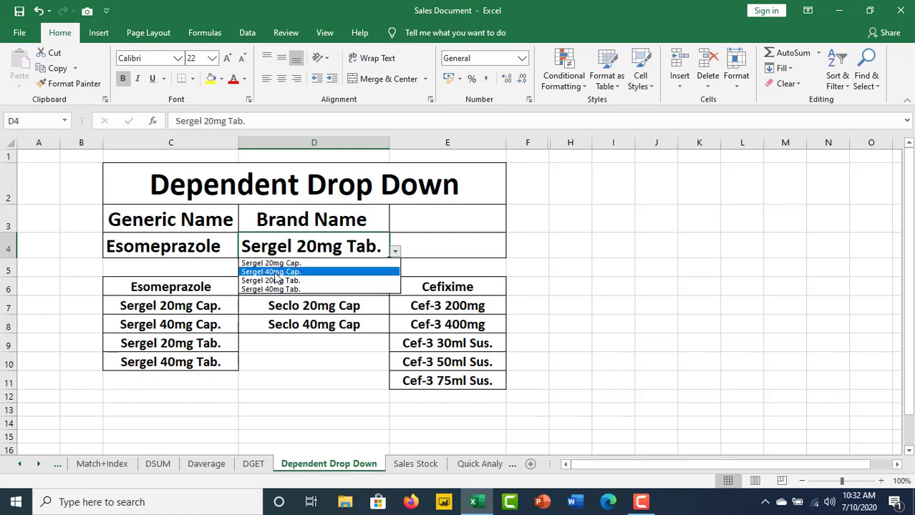
pyautogui.click(277, 272)
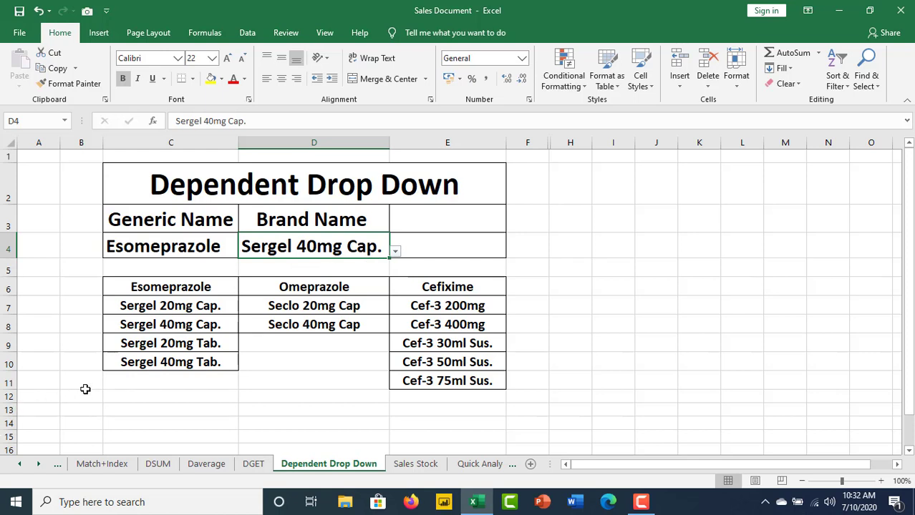
# - Recheck that C4 keeps Esomeprazole and D4's list shows only Sergel brands
pyautogui.click(215, 252)
pyautogui.click(245, 251)
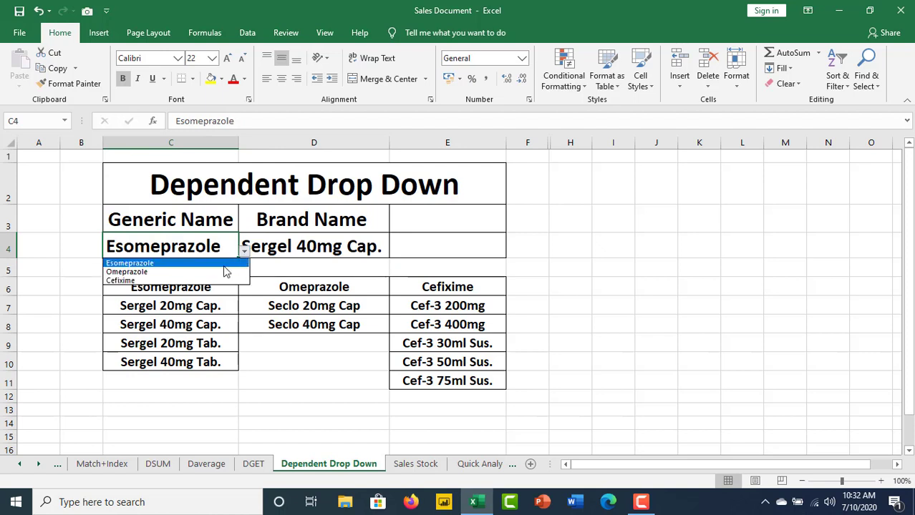
pyautogui.click(215, 261)
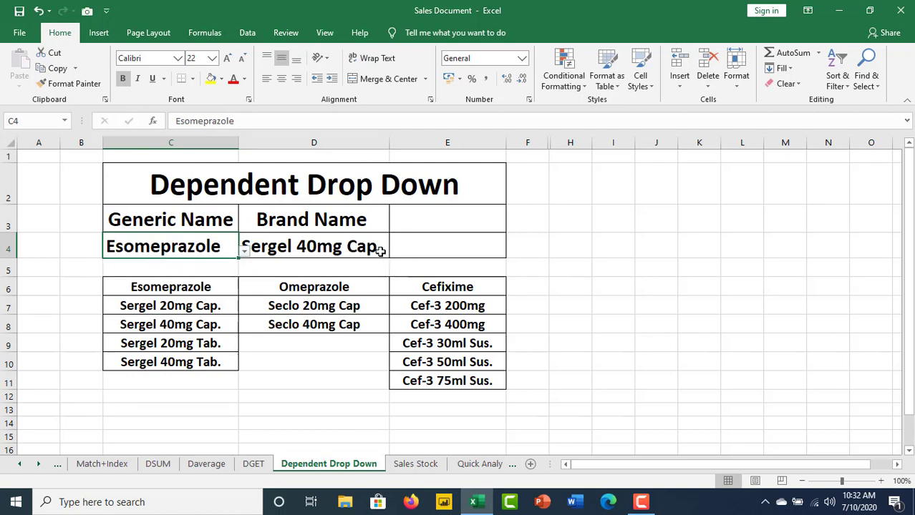
pyautogui.click(383, 249)
pyautogui.click(396, 252)
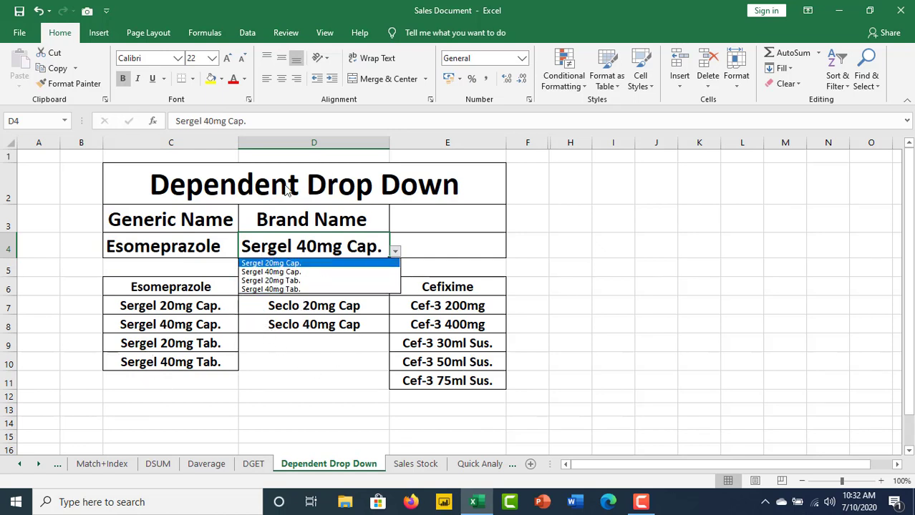
# - Switch C4 to Omeprazole and pick Seclo 40mg Cap in D4, after trying Seclo 20mg Cap
pyautogui.click(394, 254)
pyautogui.click(182, 248)
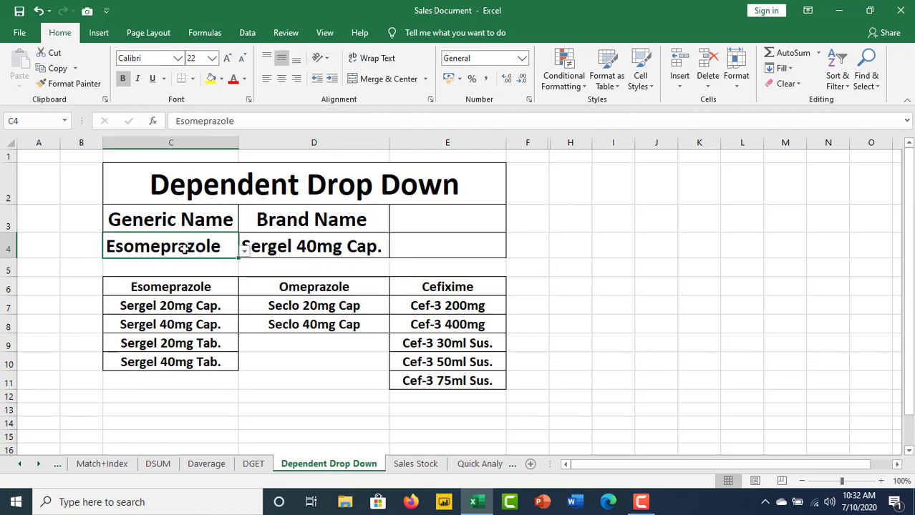
pyautogui.click(244, 251)
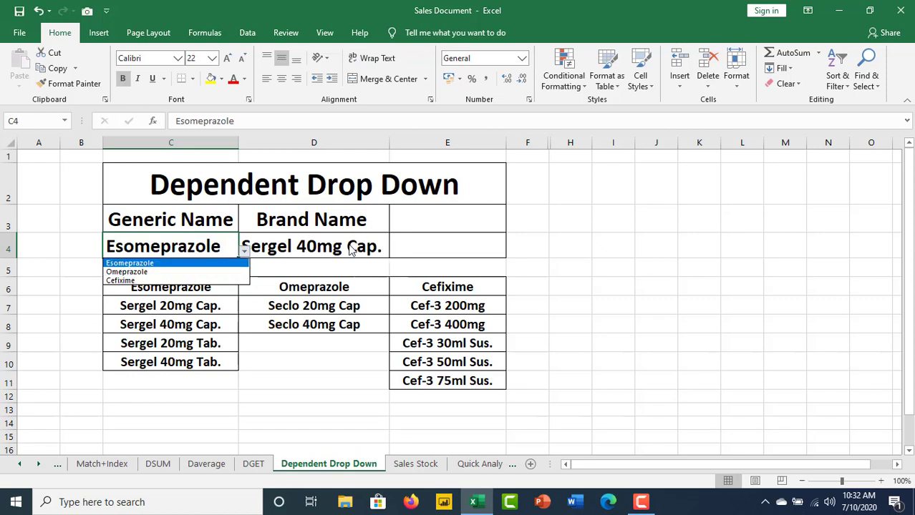
pyautogui.press('Escape')
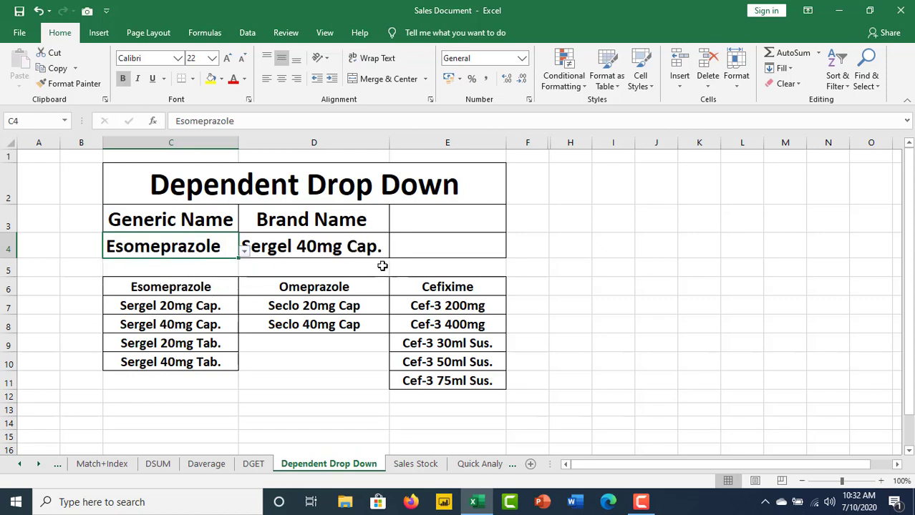
pyautogui.click(243, 252)
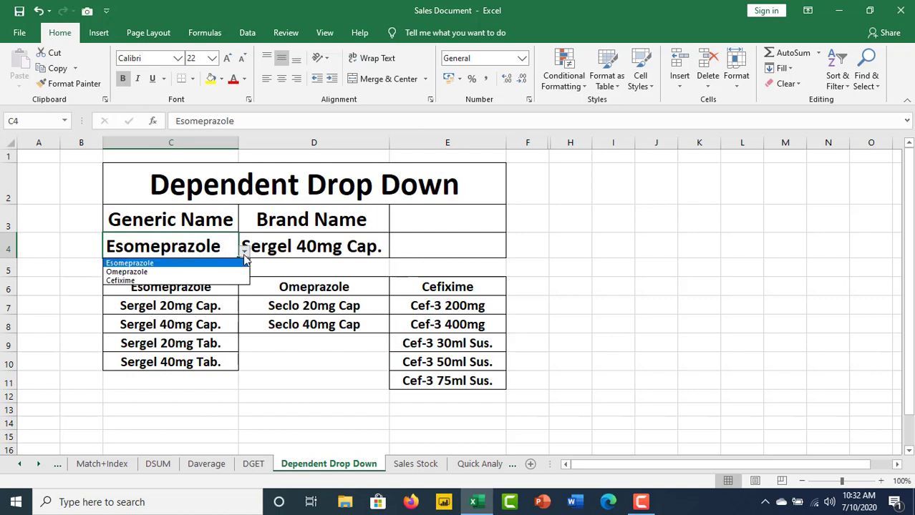
pyautogui.click(132, 273)
pyautogui.click(392, 252)
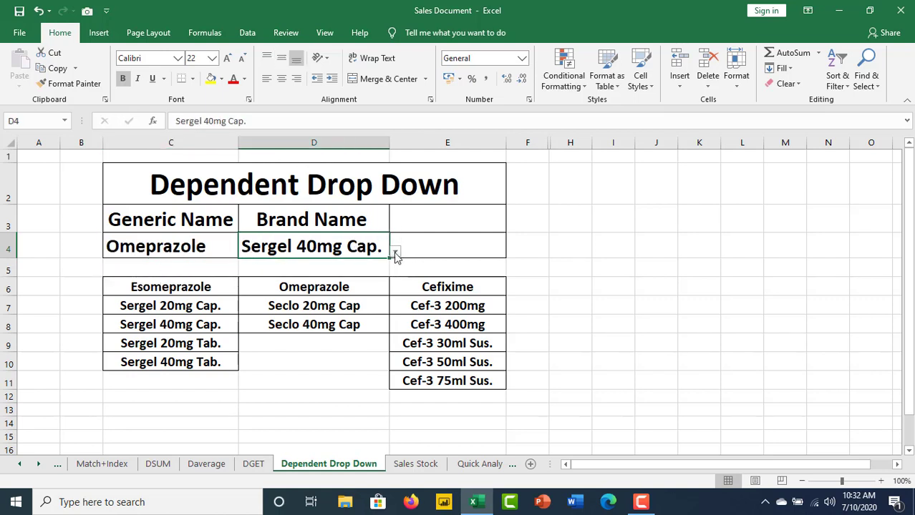
pyautogui.click(395, 251)
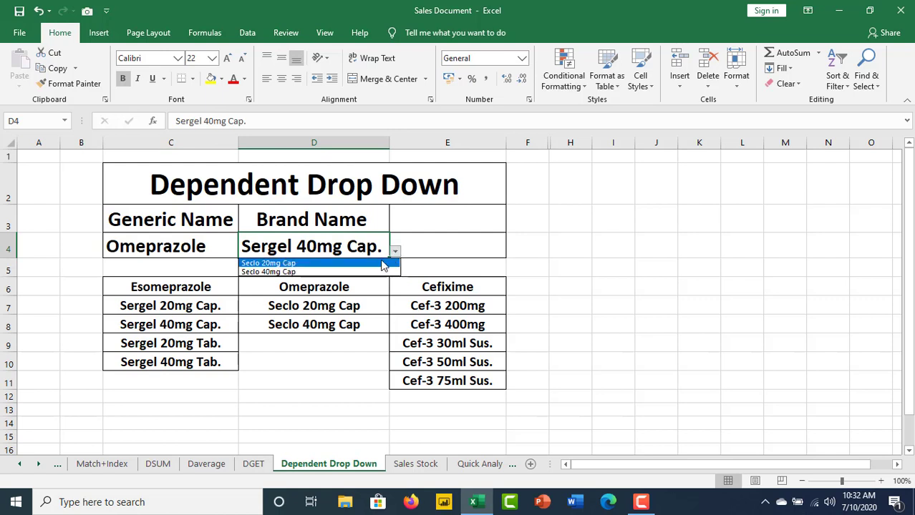
pyautogui.click(276, 263)
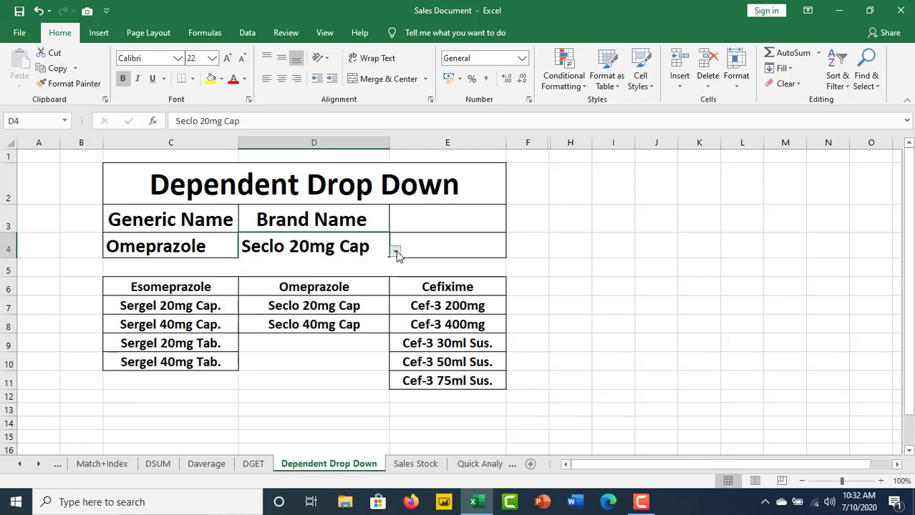
pyautogui.click(395, 251)
pyautogui.click(301, 273)
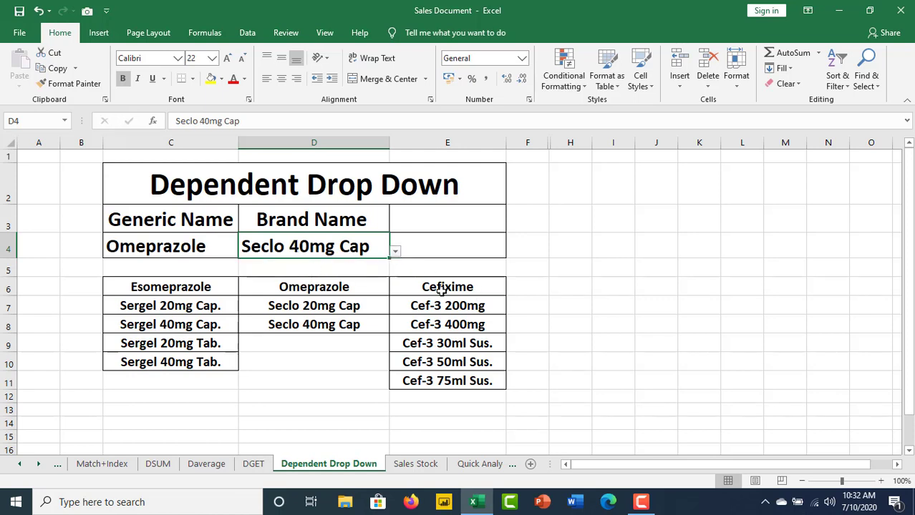
# - Switch C4 to Cefixime and pick Cef-3 75ml Sus. as the brand in D4
pyautogui.click(193, 252)
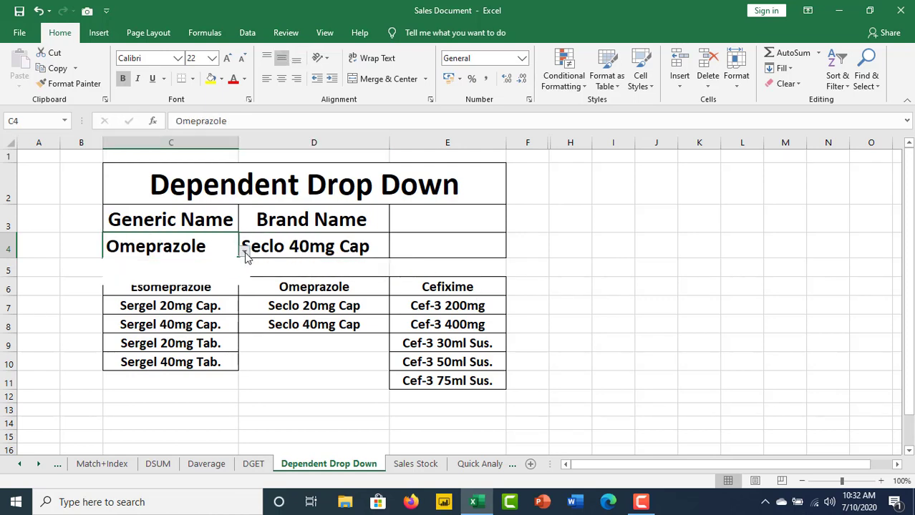
pyautogui.click(244, 251)
pyautogui.click(122, 283)
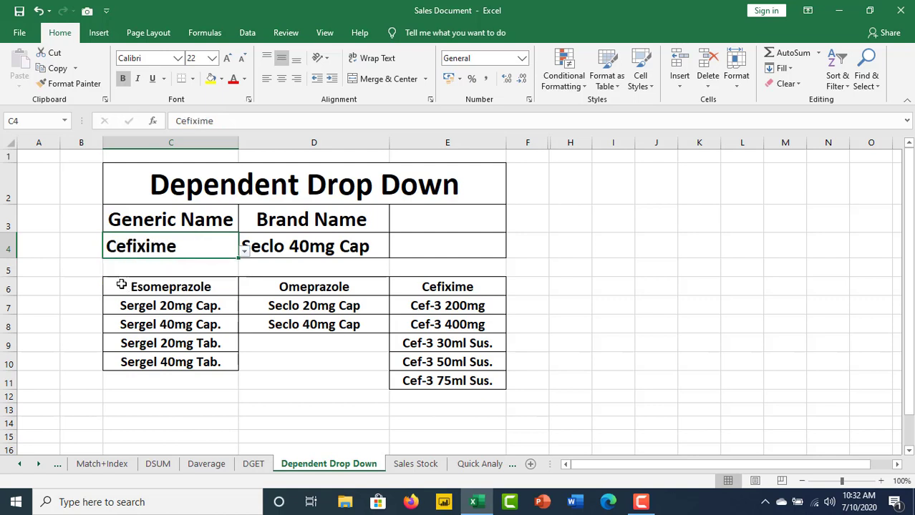
pyautogui.click(330, 251)
pyautogui.click(395, 252)
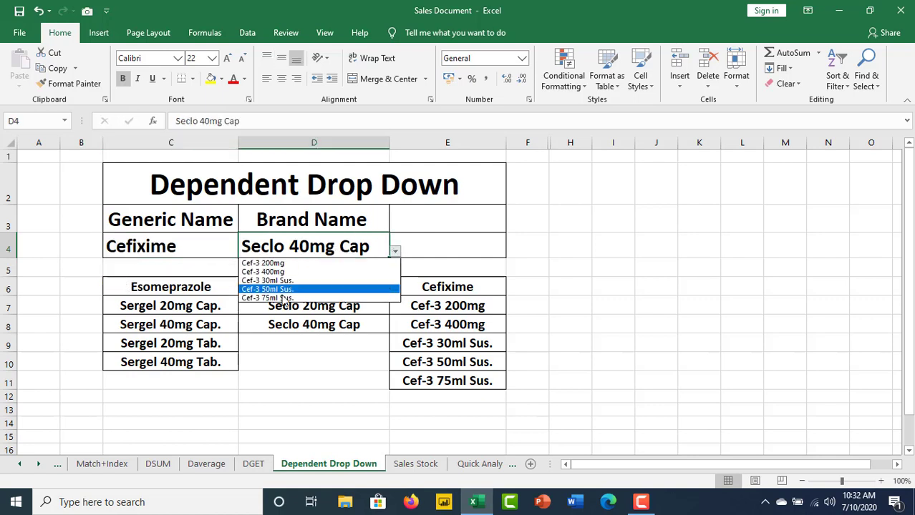
pyautogui.click(263, 290)
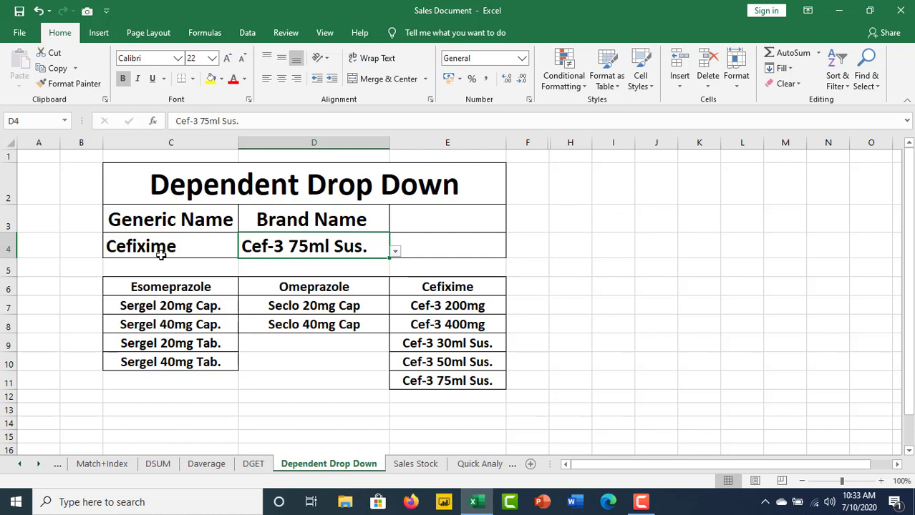
# - Switch C4 back to Esomeprazole and browse D4's Sergel brand options without changing it
pyautogui.click(200, 244)
pyautogui.click(244, 250)
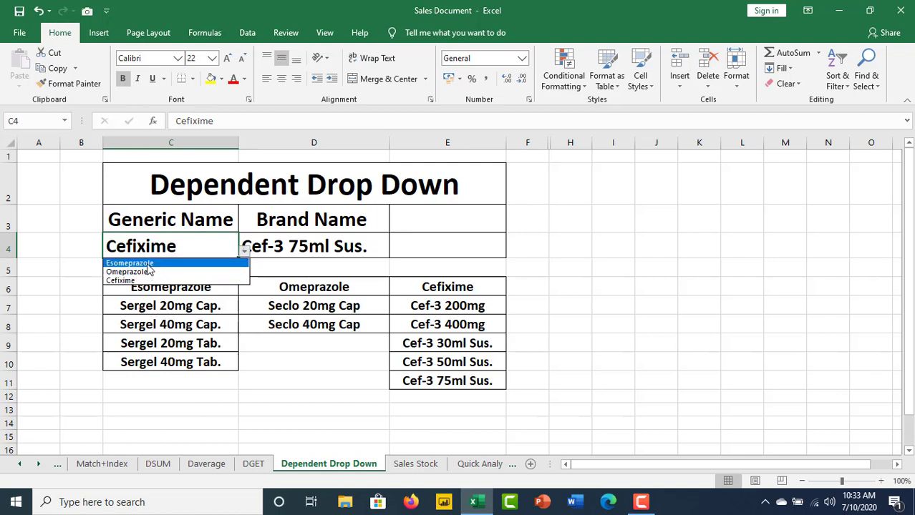
pyautogui.click(136, 264)
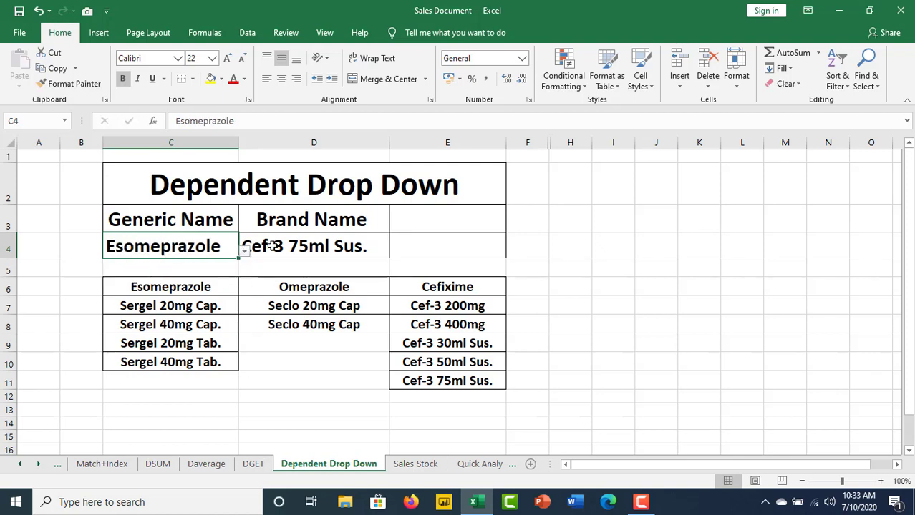
pyautogui.click(370, 246)
pyautogui.click(394, 251)
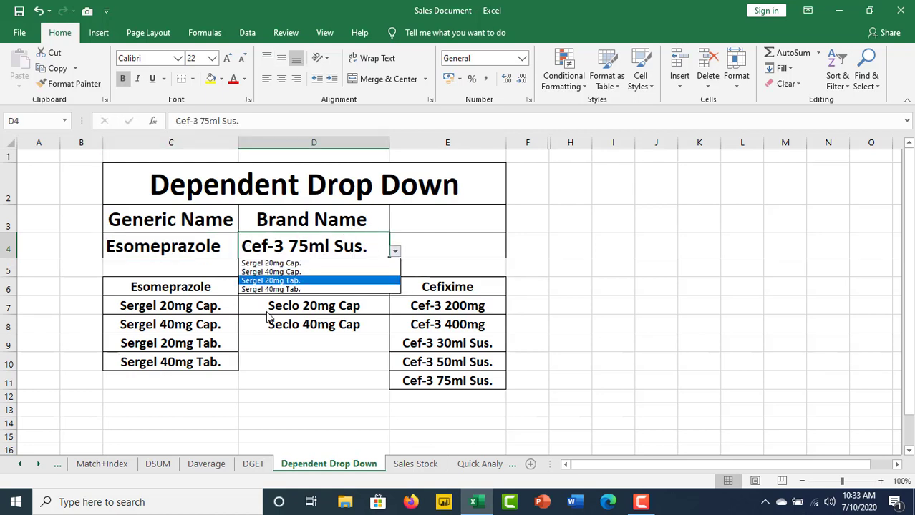
pyautogui.press('Down')
pyautogui.click(222, 247)
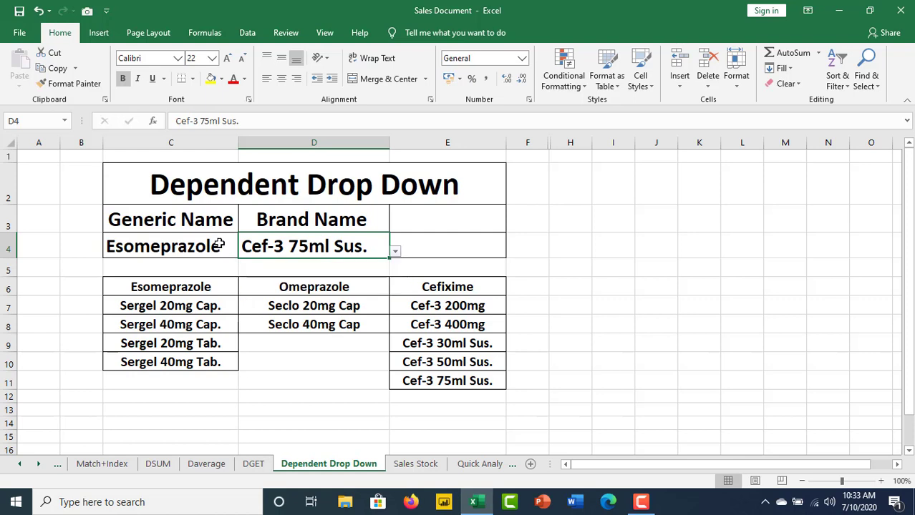
pyautogui.click(207, 245)
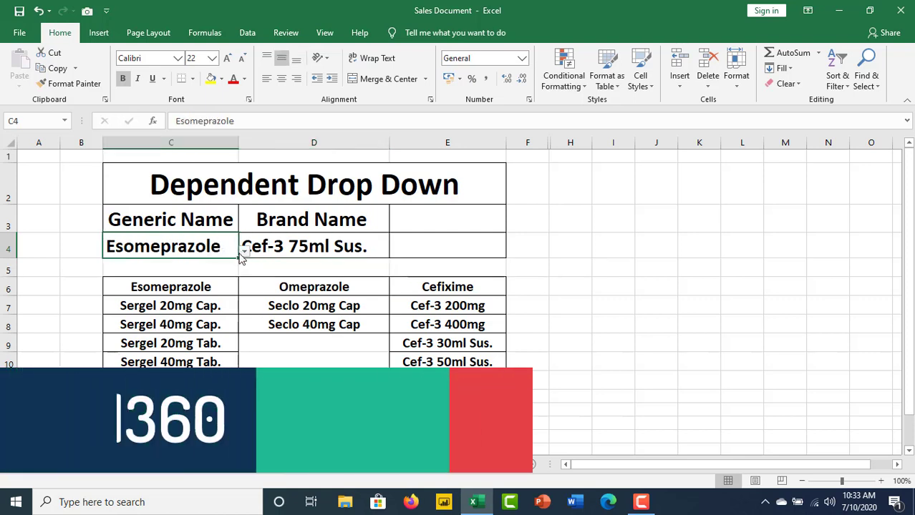
# - Leave C4 on Omeprazole with the Brand Name cell D4 empty
pyautogui.click(244, 251)
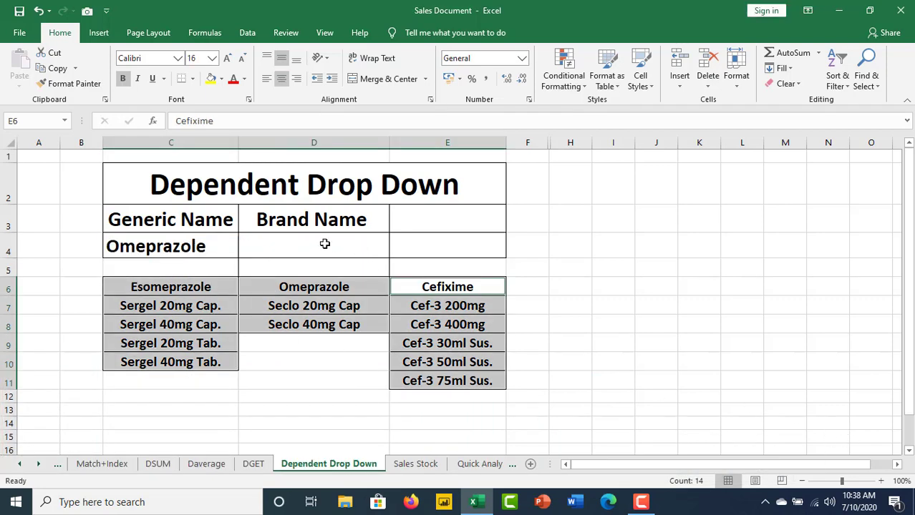
pyautogui.click(325, 244)
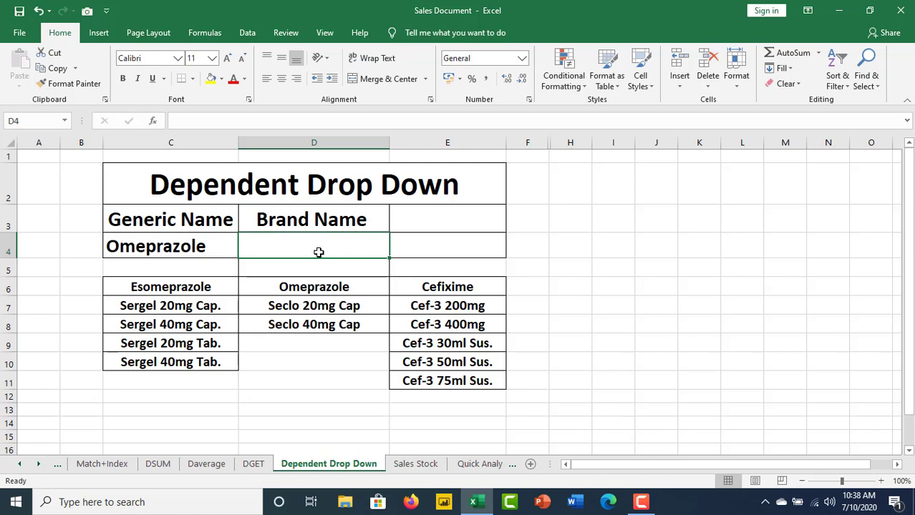
pyautogui.click(604, 306)
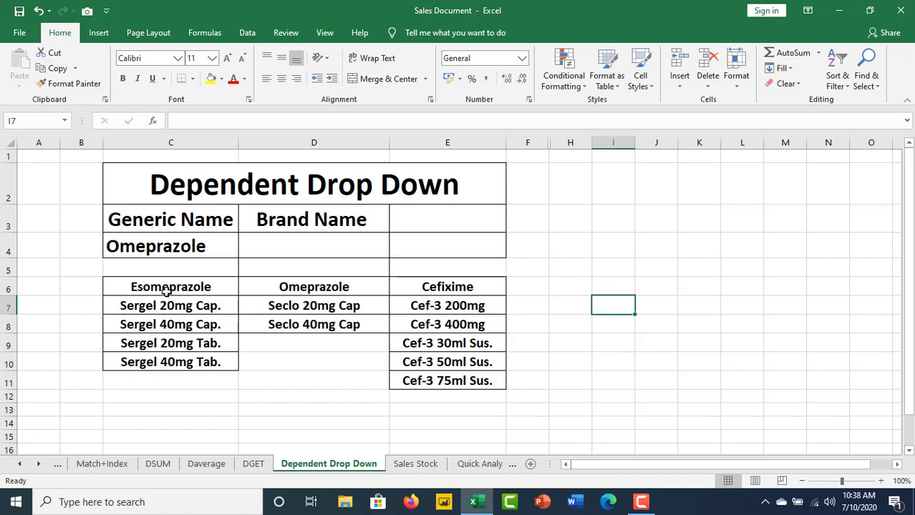
# - Start selecting the Esomeprazole list C6:C10, clearing and restarting the selection
pyautogui.moveTo(165, 288); pyautogui.dragTo(168, 360)
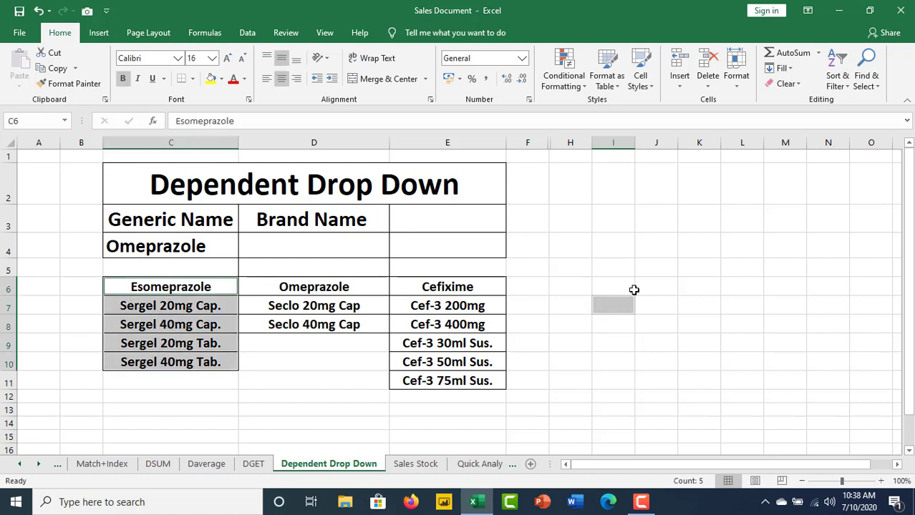
pyautogui.click(614, 362)
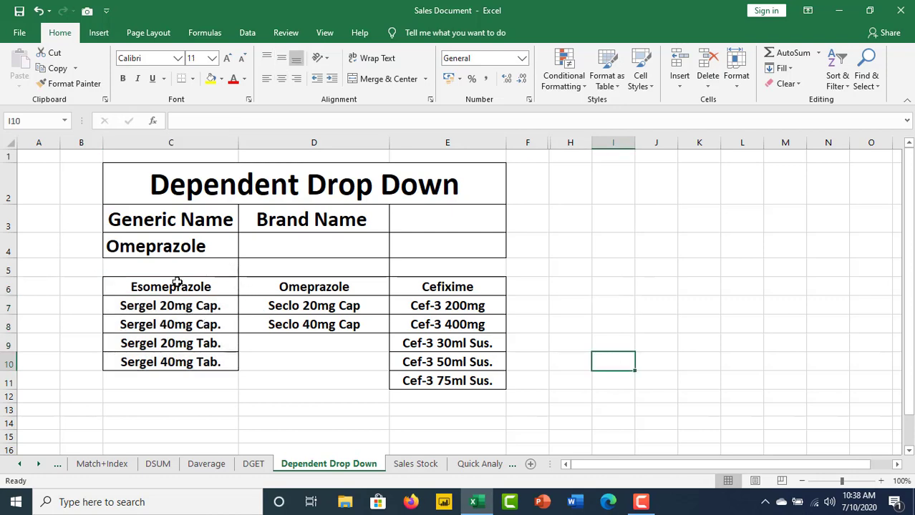
pyautogui.moveTo(171, 326); pyautogui.dragTo(172, 289)
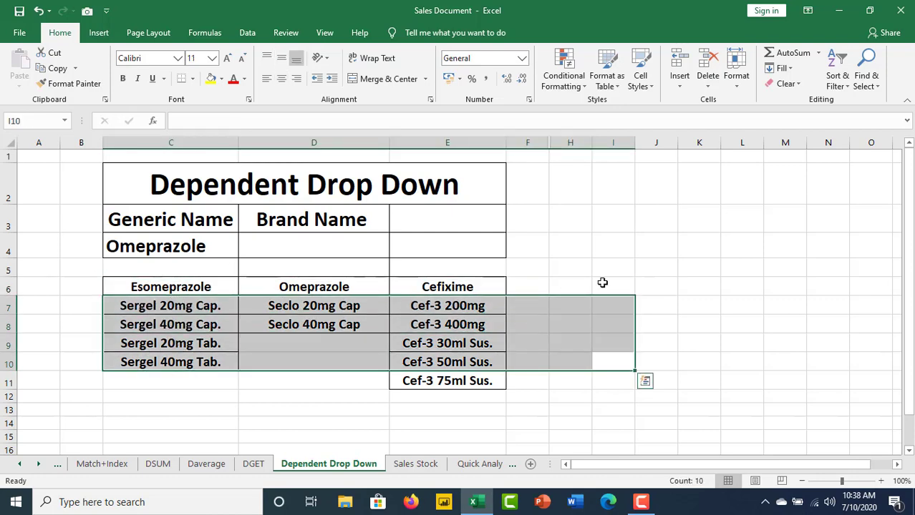
pyautogui.click(660, 262)
pyautogui.click(167, 288)
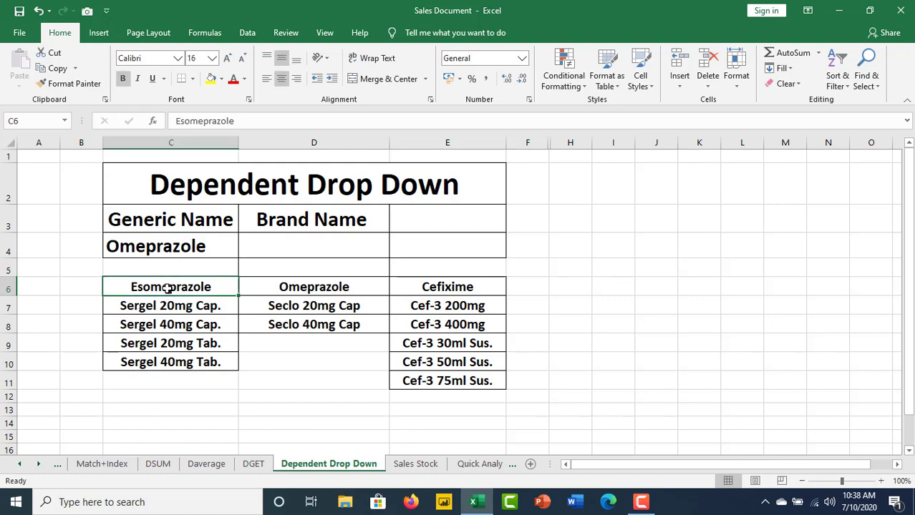
pyautogui.moveTo(167, 288)
pyautogui.mouseDown()
pyautogui.moveTo(174, 363)
pyautogui.moveTo(171, 288)
pyautogui.mouseUp()
# - Select the Esomeprazole C6:C10, Omeprazole D6:D8 and Cefixime E6:E11 lists together
pyautogui.moveTo(201, 287); pyautogui.dragTo(204, 358)
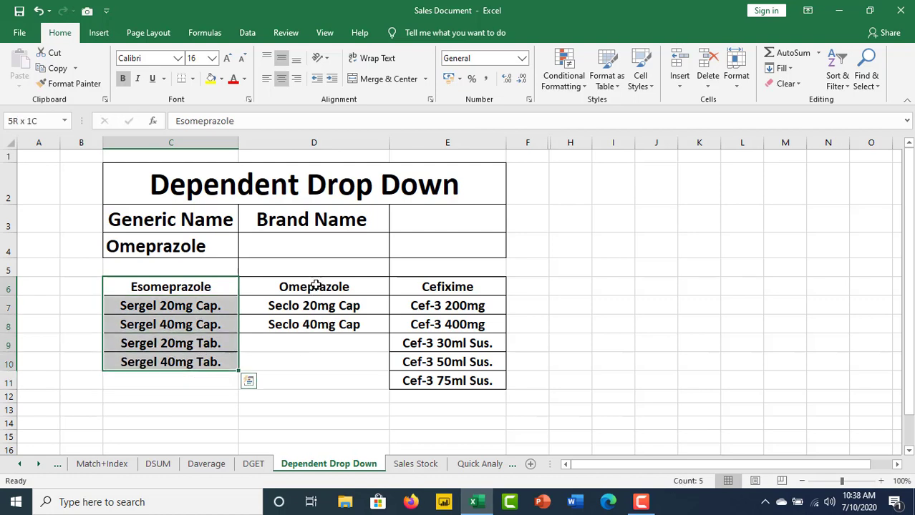
pyautogui.moveTo(315, 286); pyautogui.dragTo(310, 371)
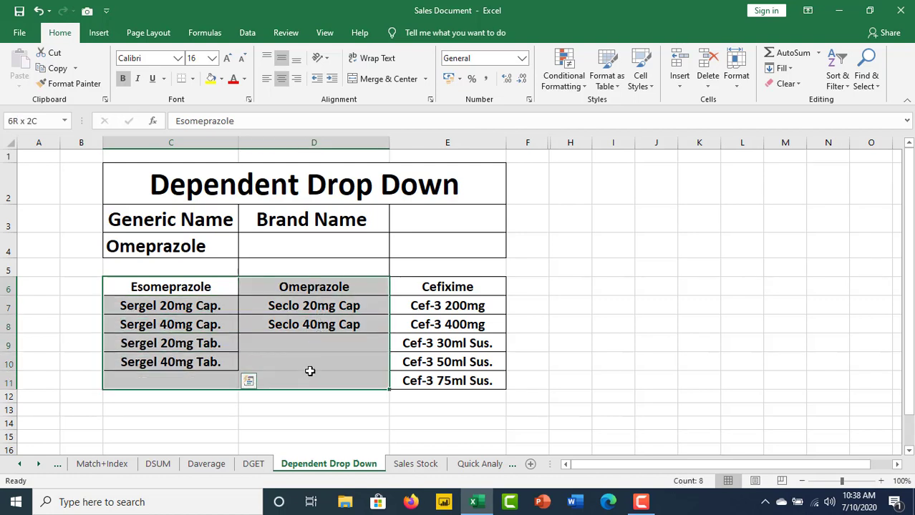
pyautogui.moveTo(286, 409); pyautogui.dragTo(272, 398)
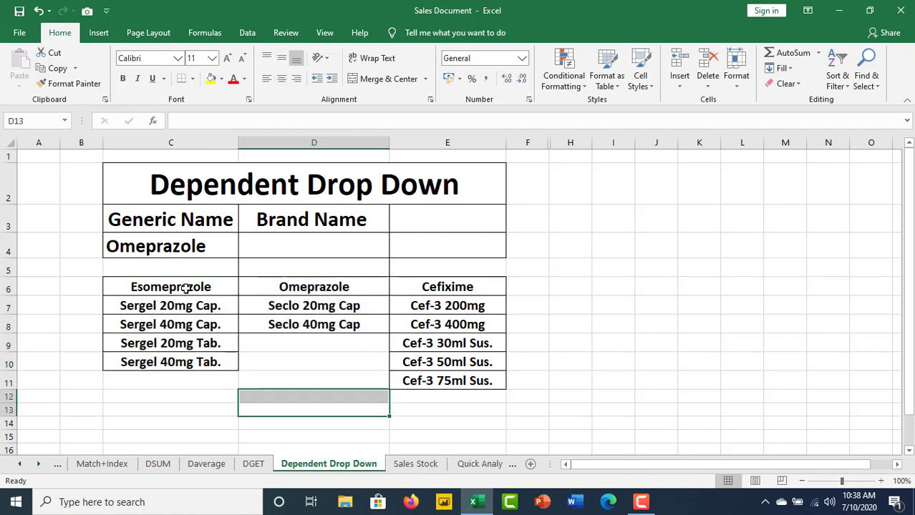
pyautogui.moveTo(186, 287); pyautogui.dragTo(194, 362)
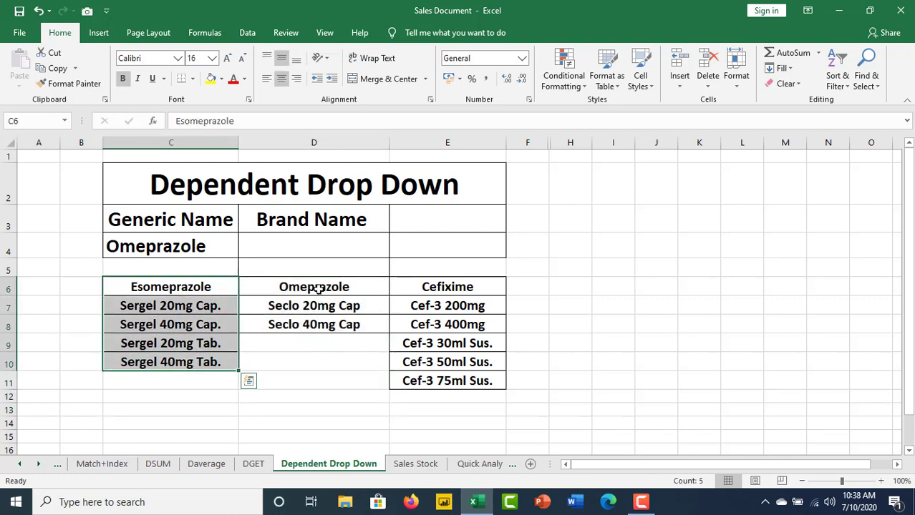
pyautogui.keyDown('ctrl'); pyautogui.moveTo(318, 288); pyautogui.dragTo(313, 330); pyautogui.keyUp('ctrl')
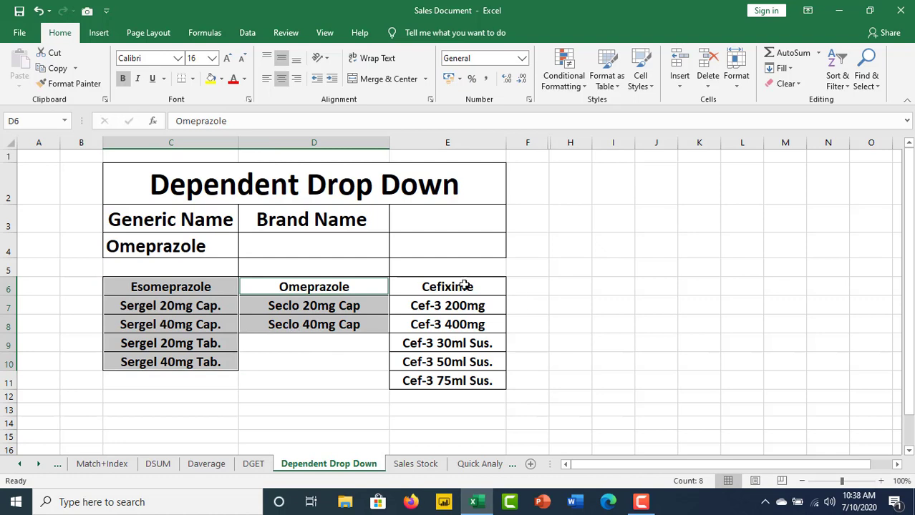
pyautogui.keyDown('ctrl'); pyautogui.moveTo(459, 285); pyautogui.dragTo(447, 381); pyautogui.keyUp('ctrl')
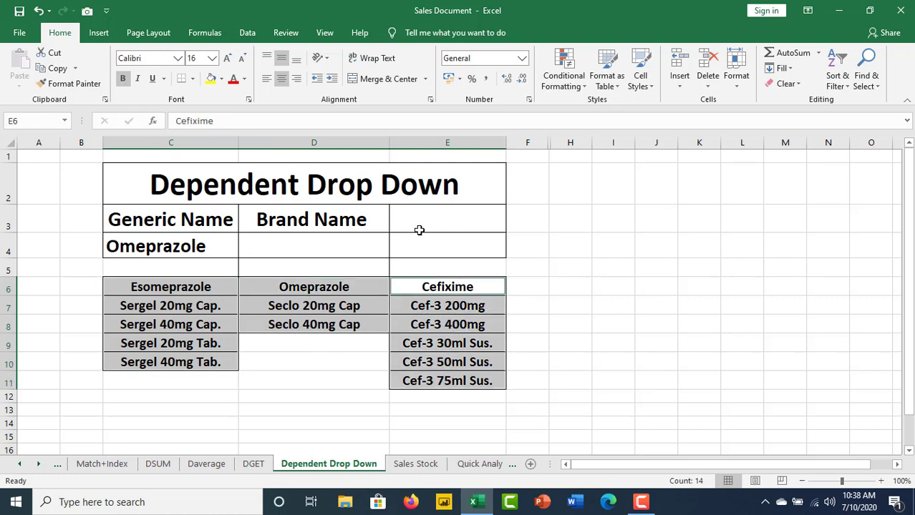
# - Create names from the top row of each list, replacing the existing Omeprazole name
pyautogui.click(208, 34)
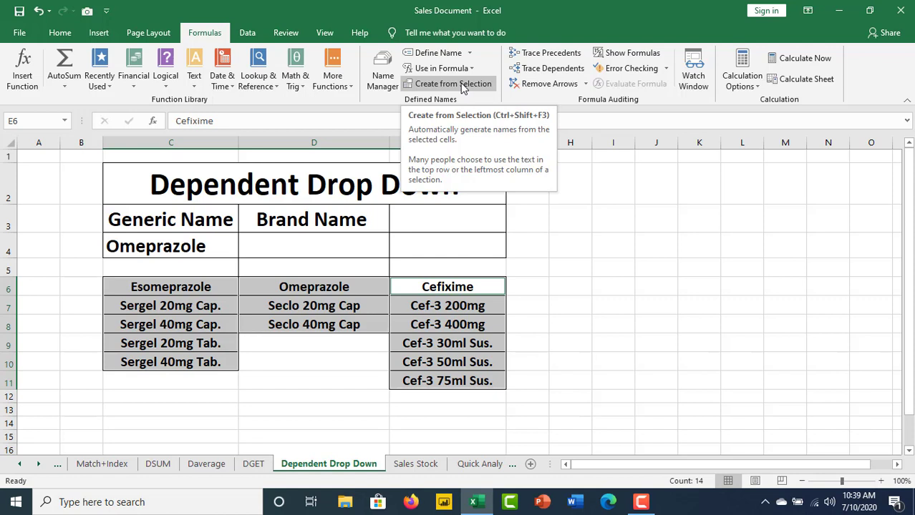
pyautogui.click(462, 84)
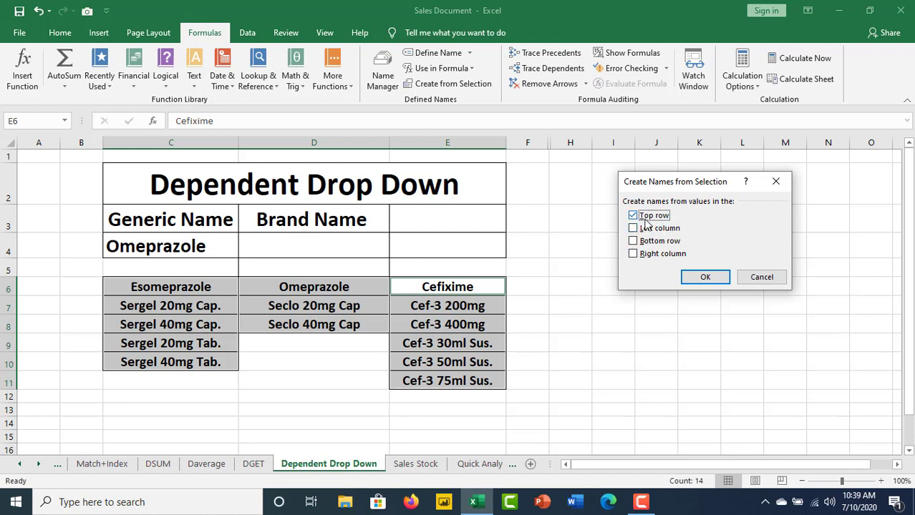
pyautogui.click(706, 278)
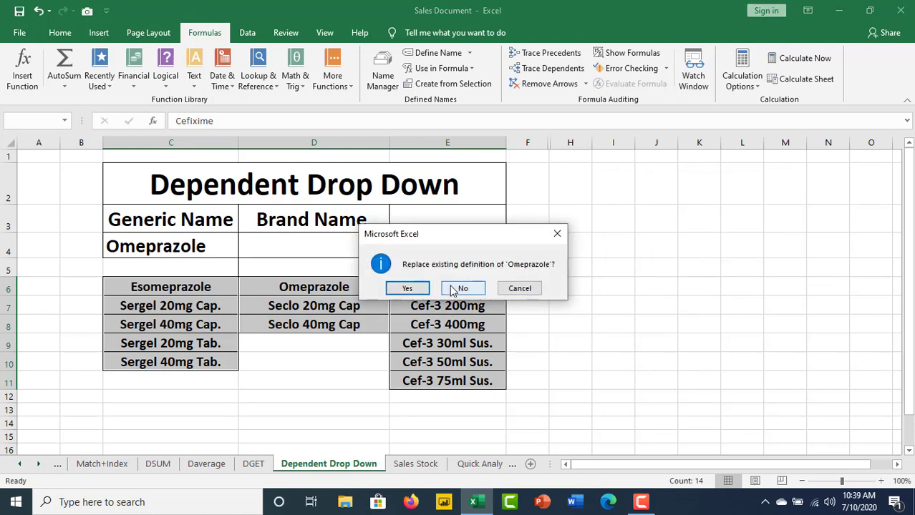
pyautogui.click(405, 288)
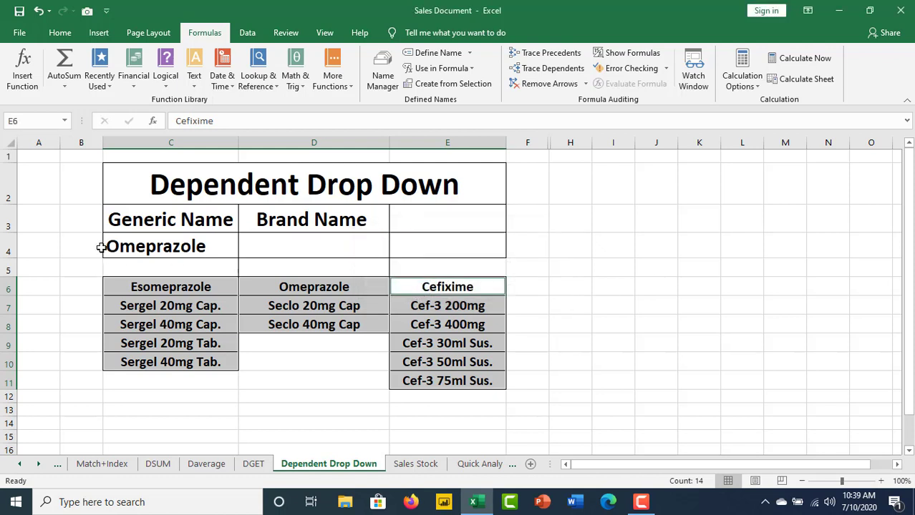
pyautogui.click(65, 121)
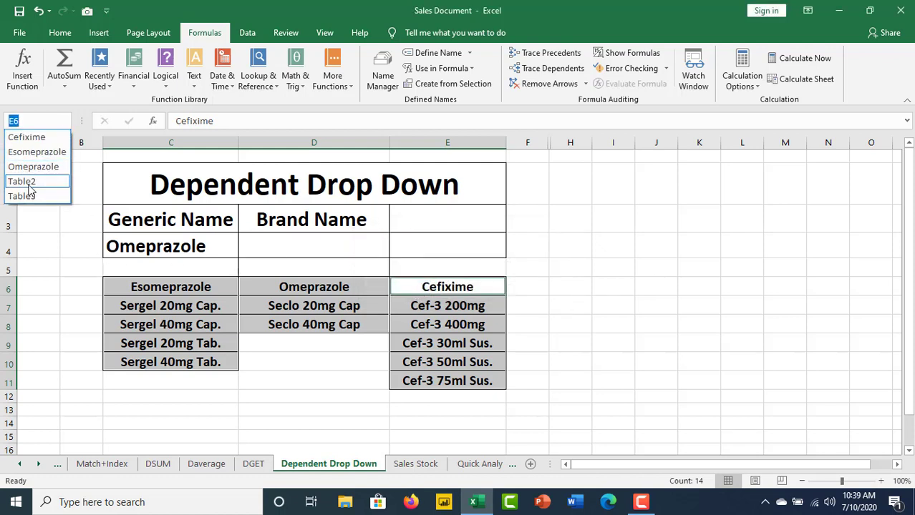
pyautogui.click(28, 137)
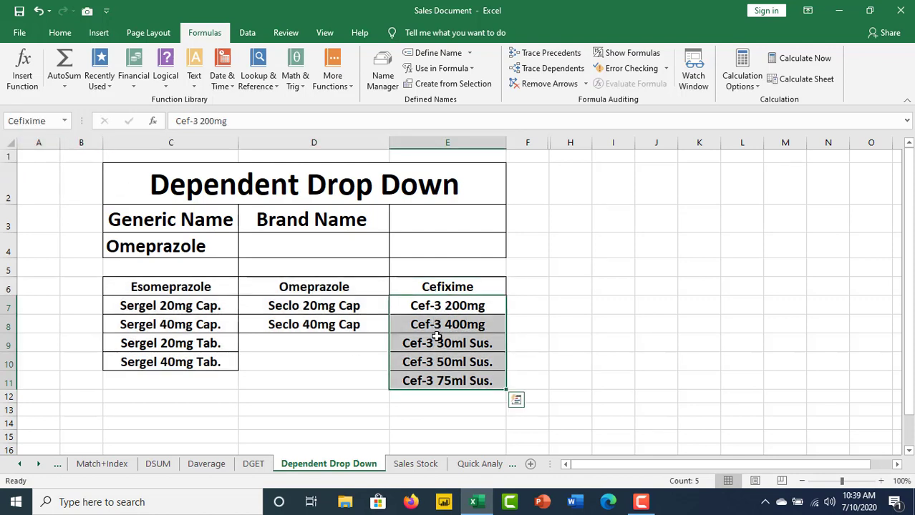
pyautogui.click(63, 121)
pyautogui.click(32, 168)
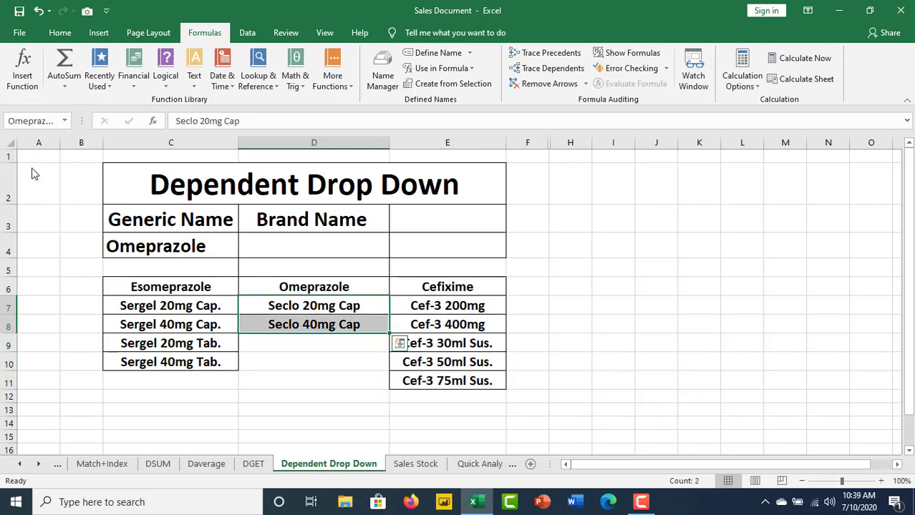
pyautogui.click(64, 121)
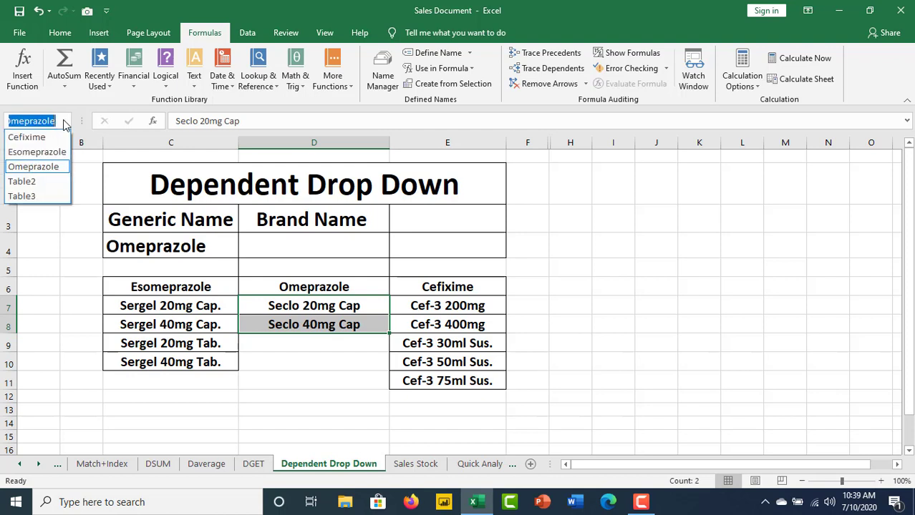
pyautogui.click(32, 152)
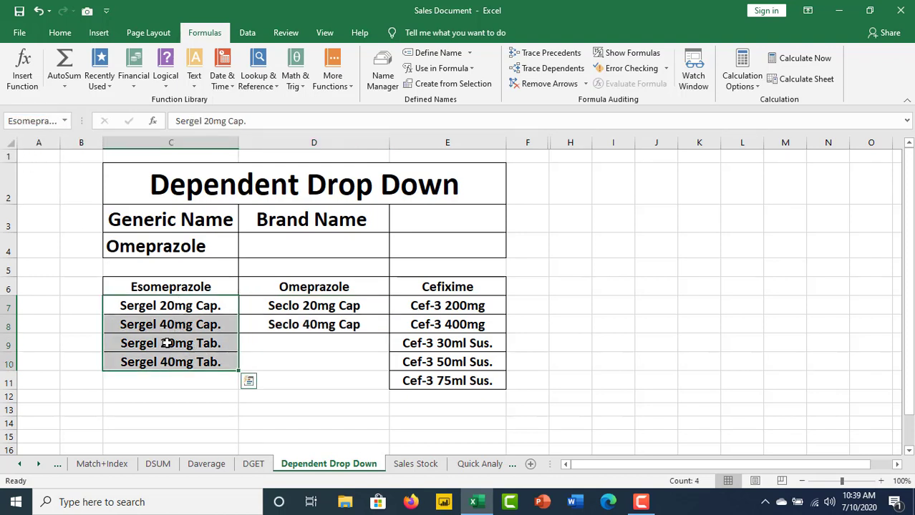
pyautogui.click(281, 244)
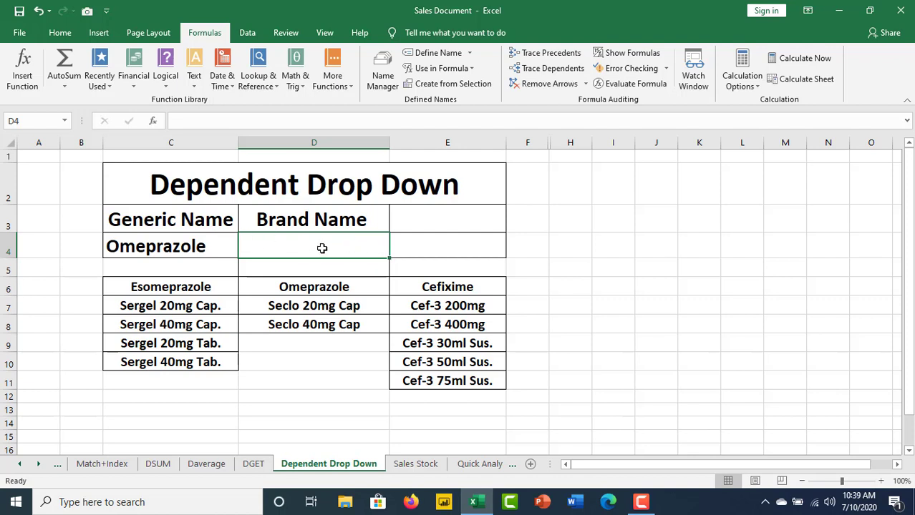
# - Give D4 Data Validation allowing a List with source =INDIRECT($C$4)
pyautogui.click(245, 33)
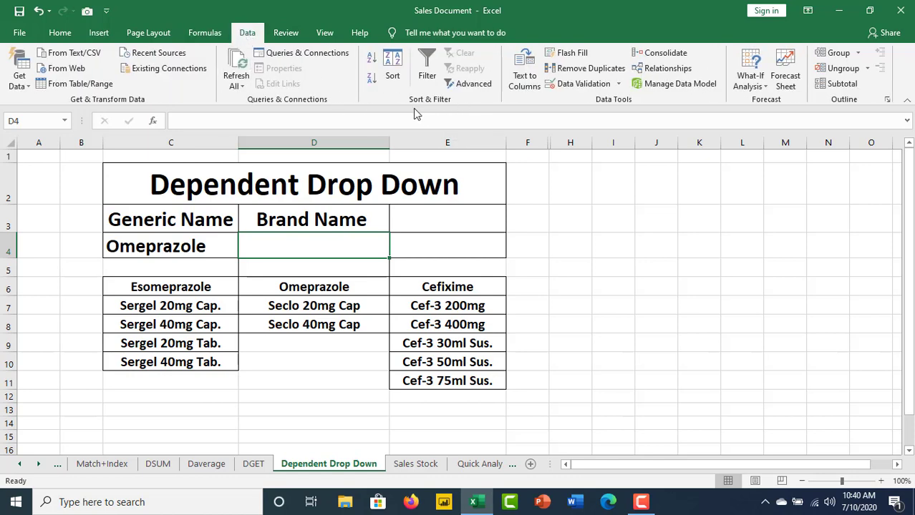
pyautogui.click(584, 84)
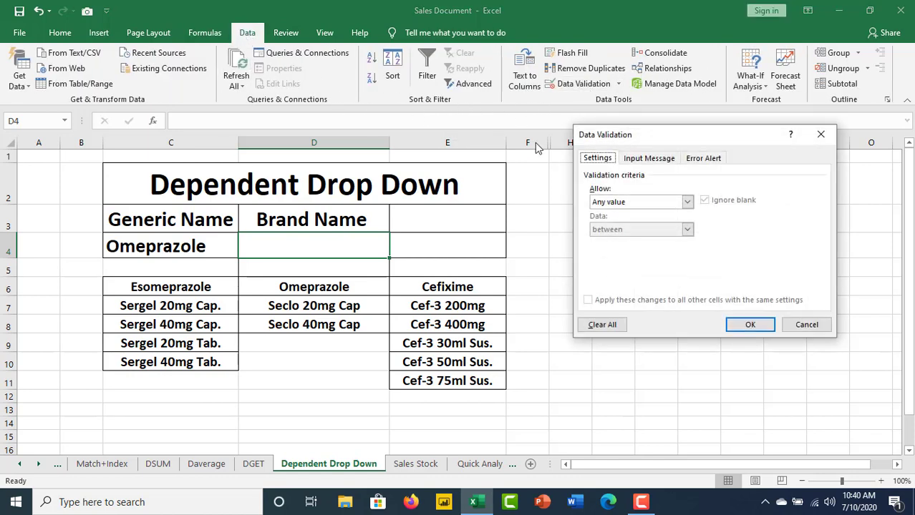
pyautogui.click(687, 202)
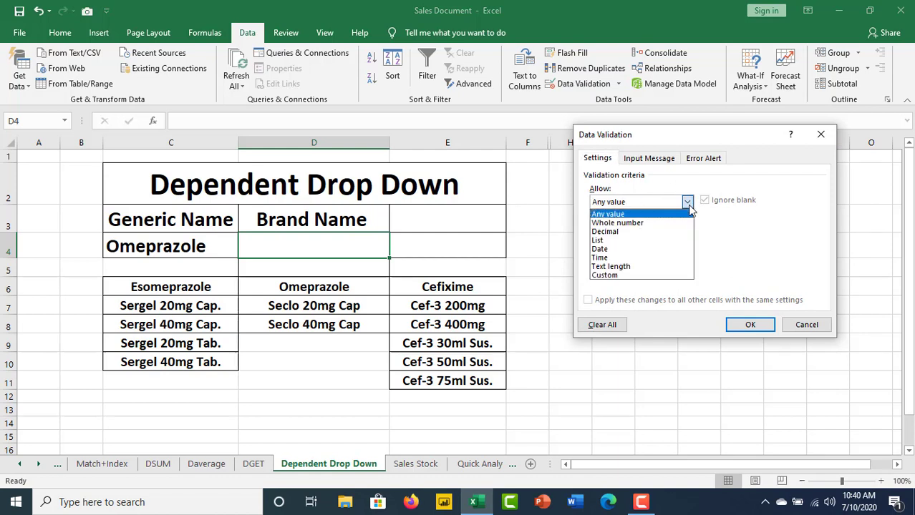
pyautogui.click(598, 241)
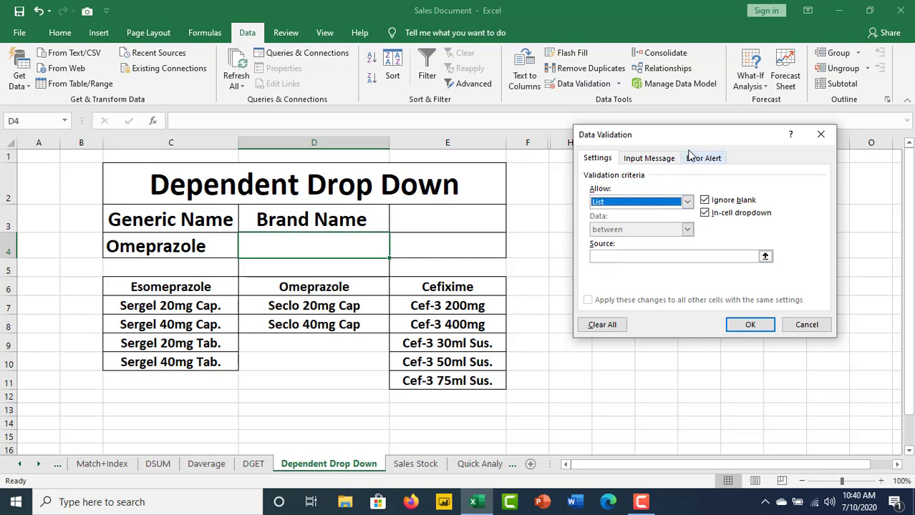
pyautogui.moveTo(666, 140); pyautogui.dragTo(485, 136)
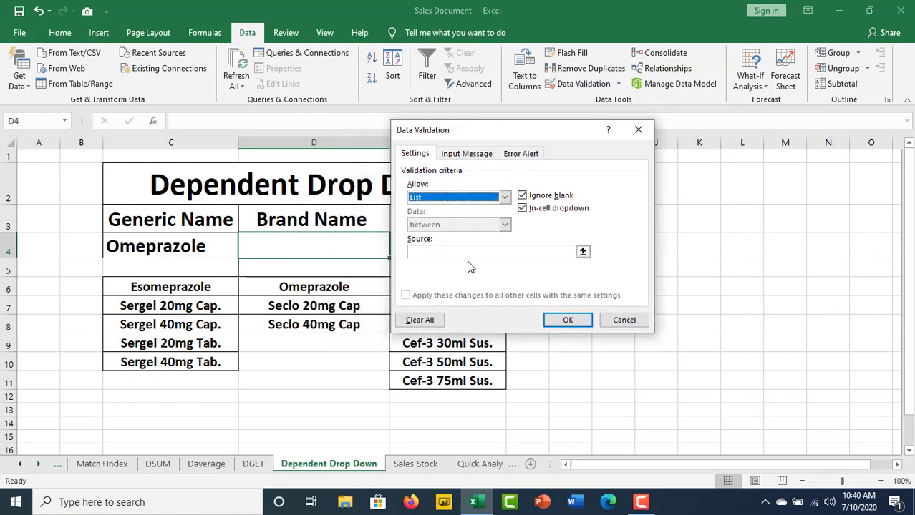
pyautogui.click(442, 252)
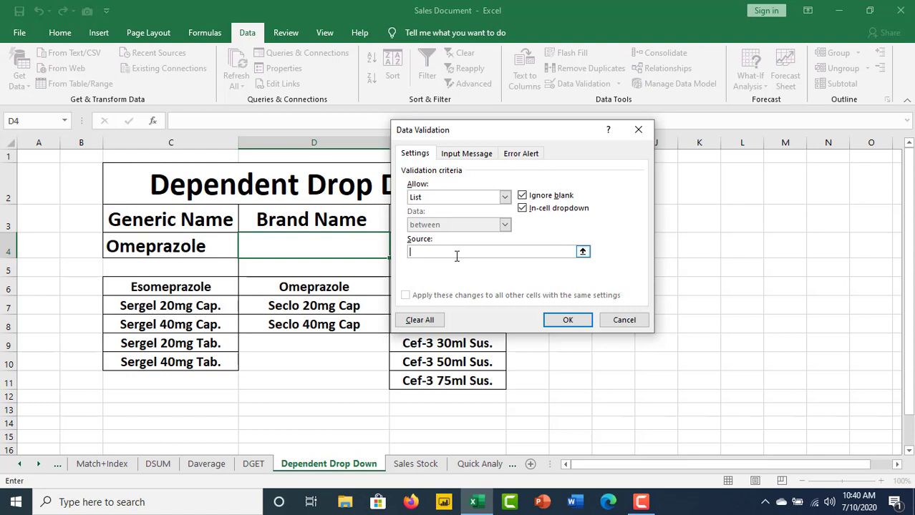
pyautogui.write('=')
pyautogui.write('indirect(')
pyautogui.click(185, 246)
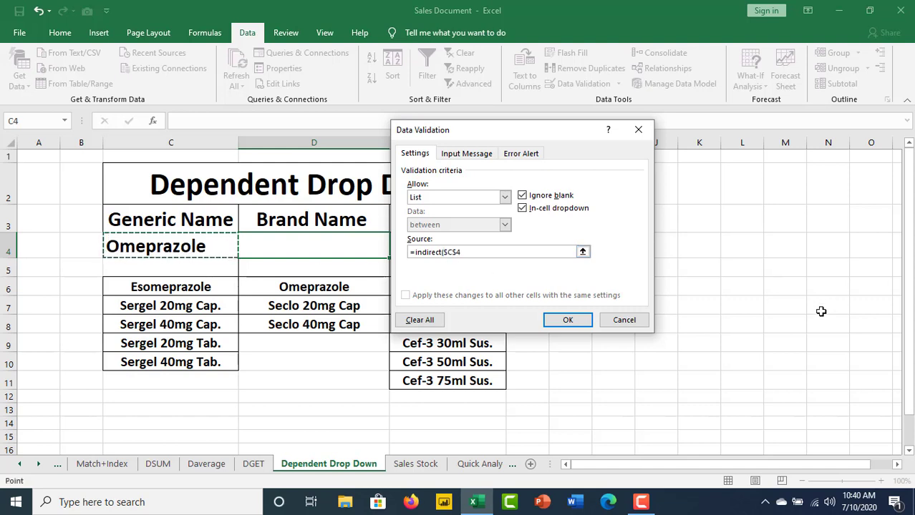
pyautogui.write(')')
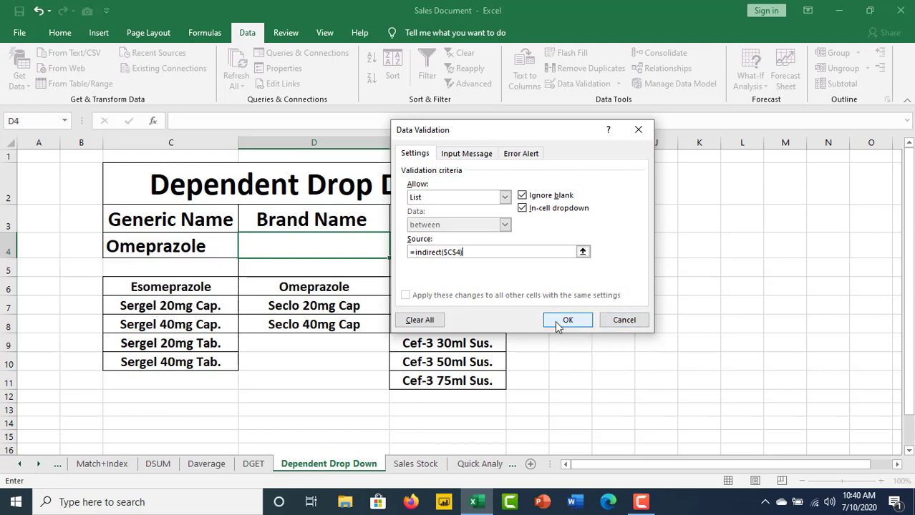
pyautogui.click(562, 320)
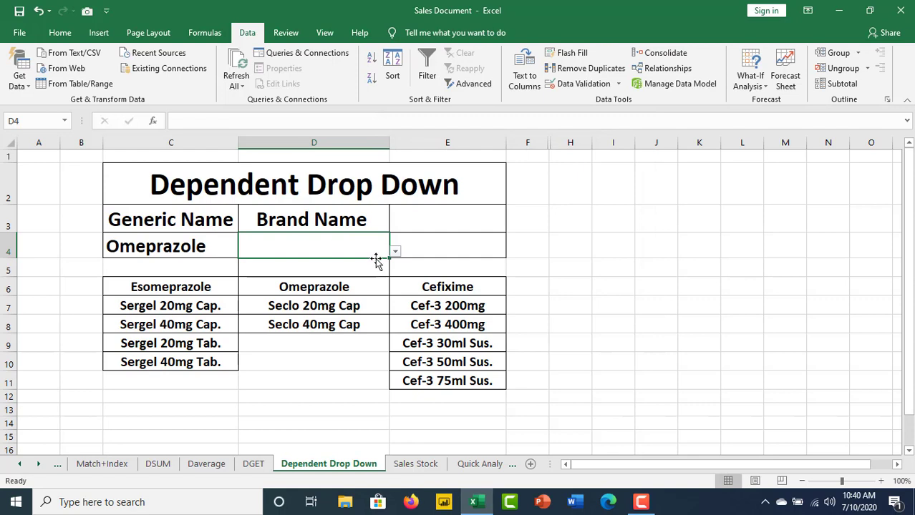
# - Choose Esomeprazole in C4, then Sergel 20mg Tab. from D4's dependent list
pyautogui.click(235, 251)
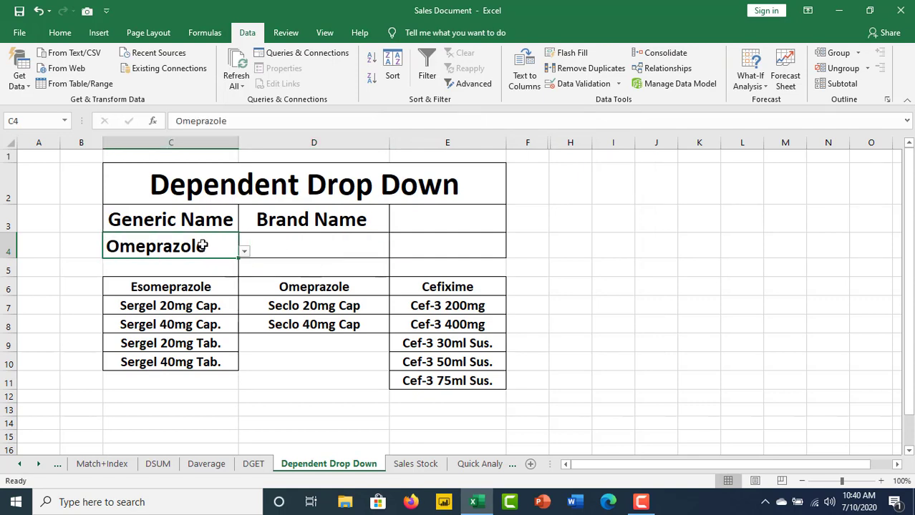
pyautogui.click(244, 252)
pyautogui.click(149, 261)
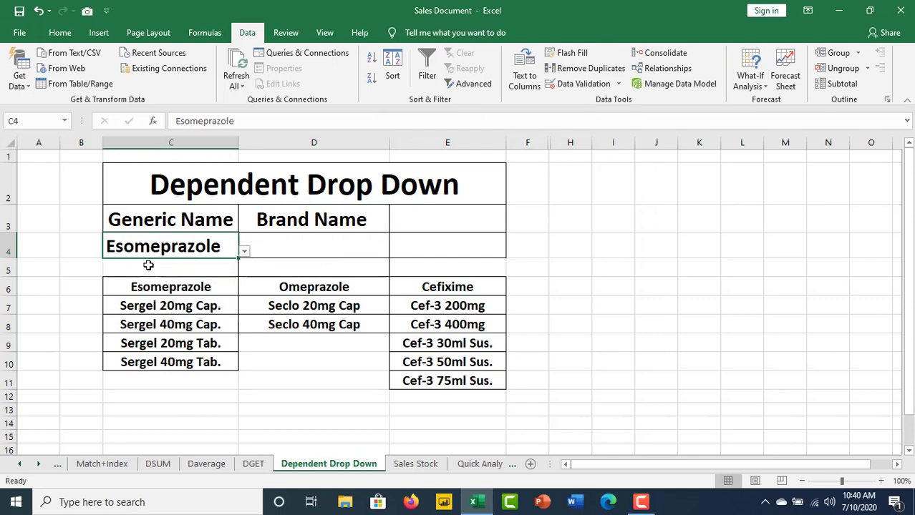
pyautogui.click(355, 249)
pyautogui.click(396, 250)
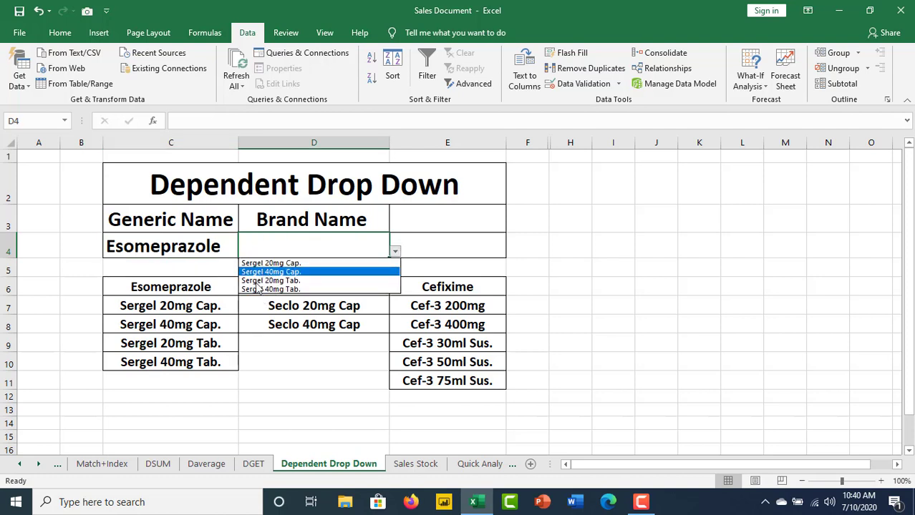
pyautogui.click(293, 281)
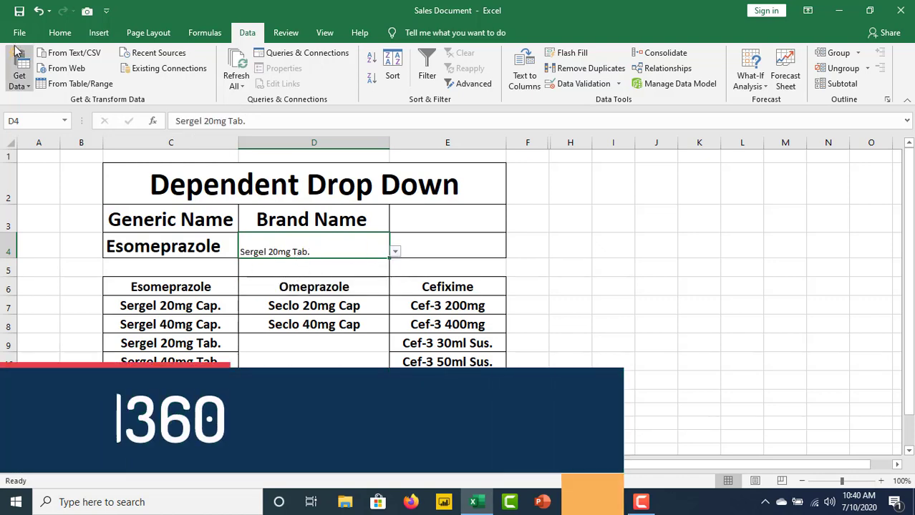
# - Format D4's brand text as centred horizontally and vertically, bold, and three font sizes larger
pyautogui.click(60, 33)
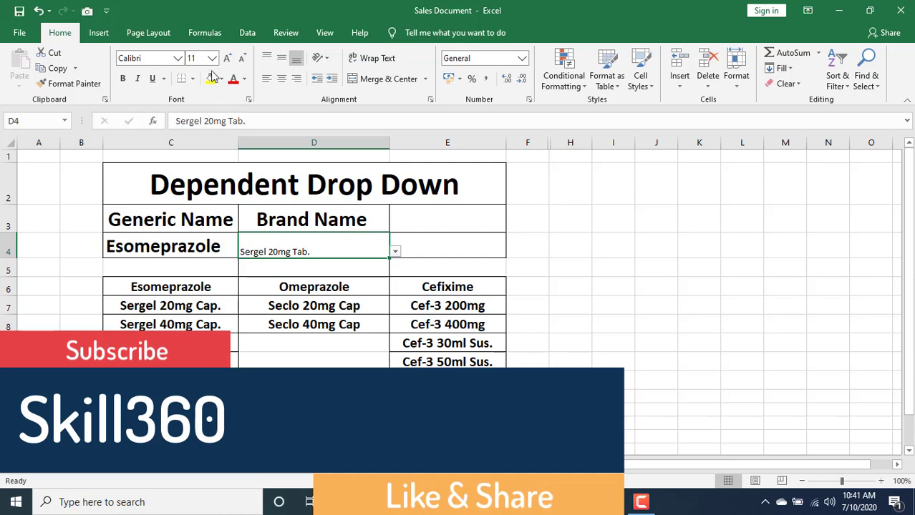
pyautogui.click(282, 79)
pyautogui.click(282, 57)
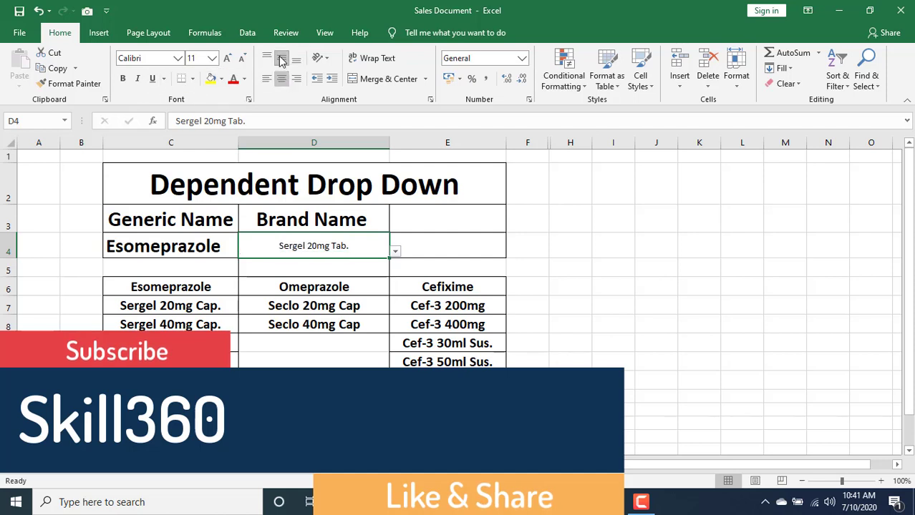
pyautogui.click(126, 79)
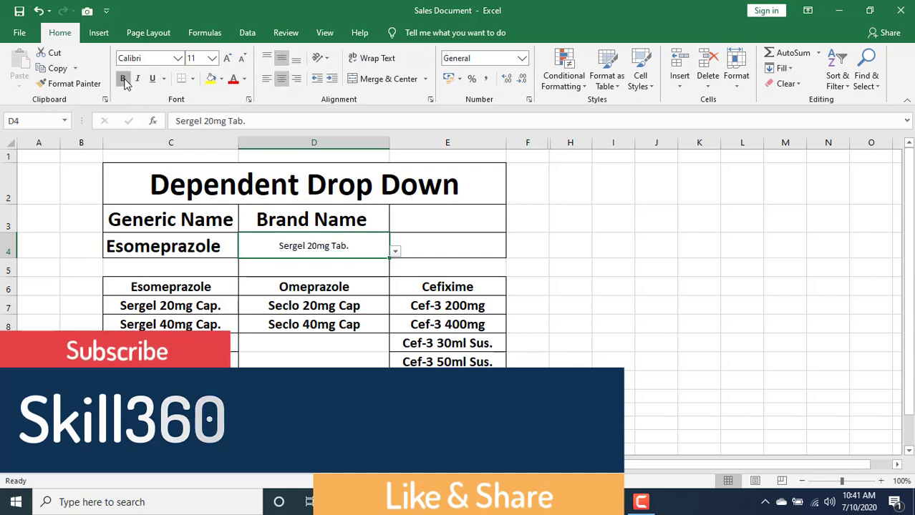
pyautogui.click(227, 58)
pyautogui.click(227, 58)
pyautogui.click(227, 58)
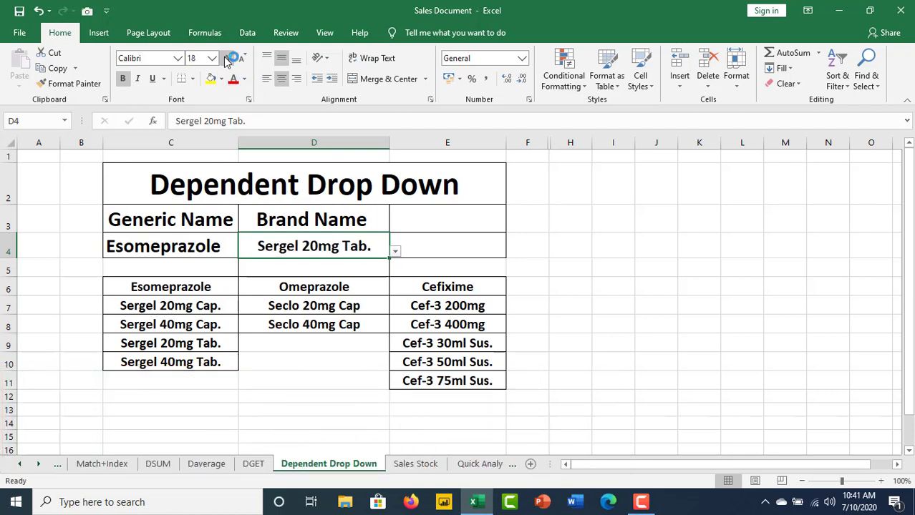
# - Set C4 to Cefixime and choose Cef-3 50ml Sus. as the brand in D4
pyautogui.click(145, 247)
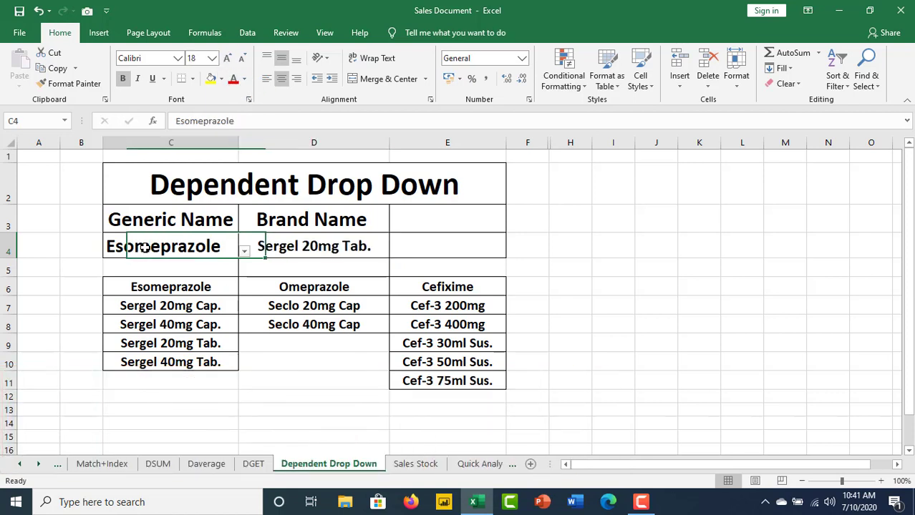
pyautogui.click(244, 252)
pyautogui.click(157, 281)
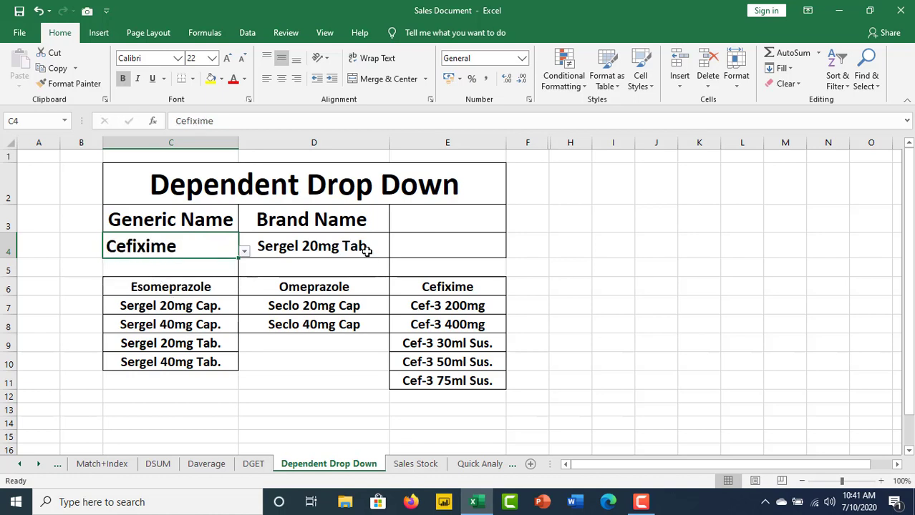
pyautogui.click(368, 246)
pyautogui.click(395, 252)
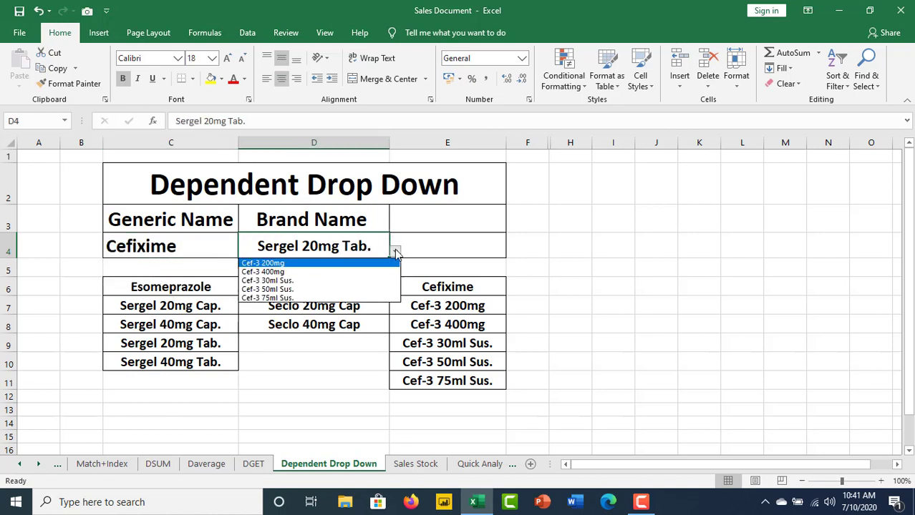
pyautogui.click(287, 289)
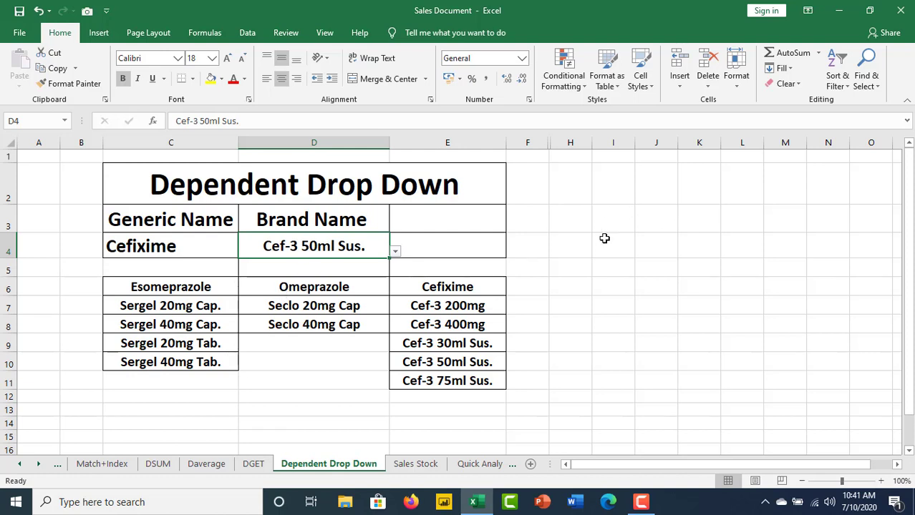
pyautogui.click(719, 264)
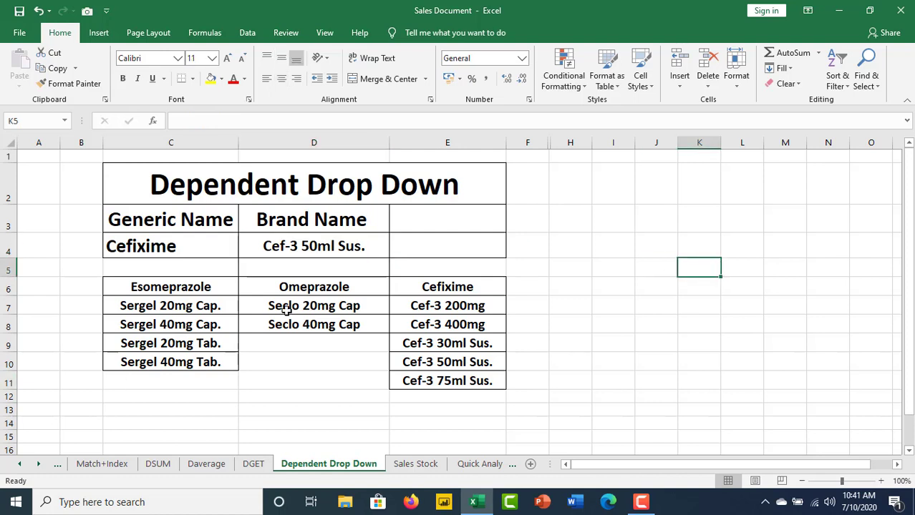
pyautogui.moveTo(201, 285); pyautogui.dragTo(204, 359)
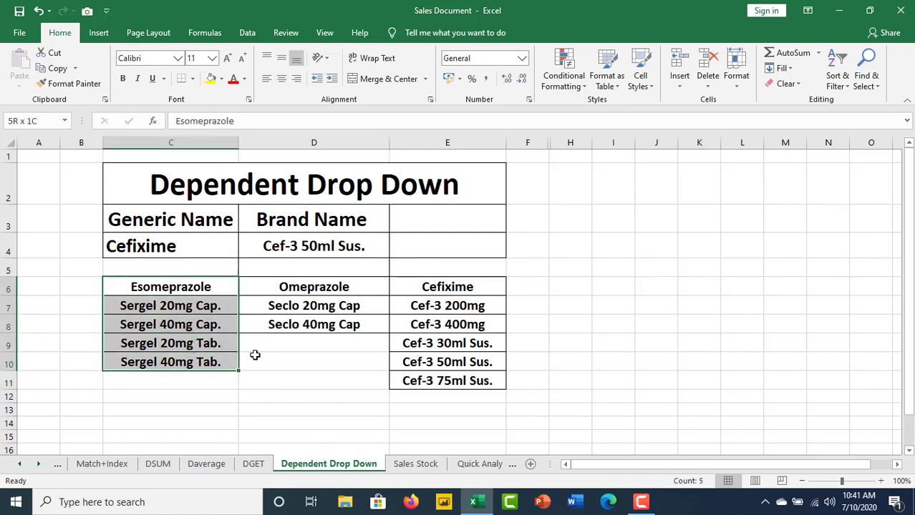
pyautogui.moveTo(327, 286); pyautogui.dragTo(331, 323)
pyautogui.click(290, 370)
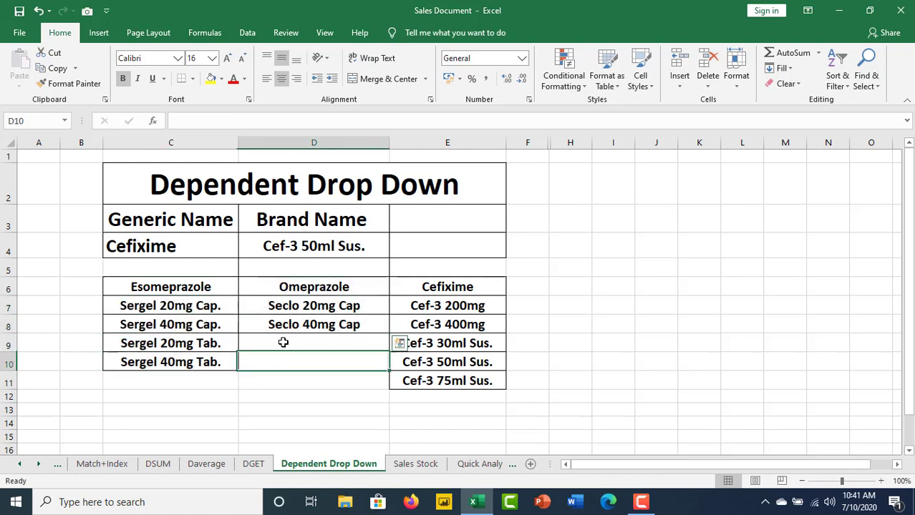
pyautogui.moveTo(163, 289); pyautogui.dragTo(164, 362)
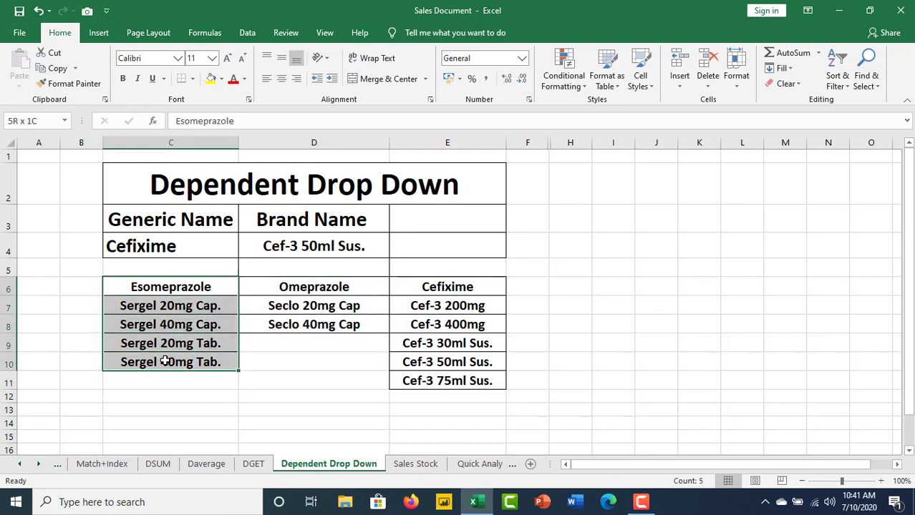
pyautogui.moveTo(332, 278); pyautogui.dragTo(206, 286)
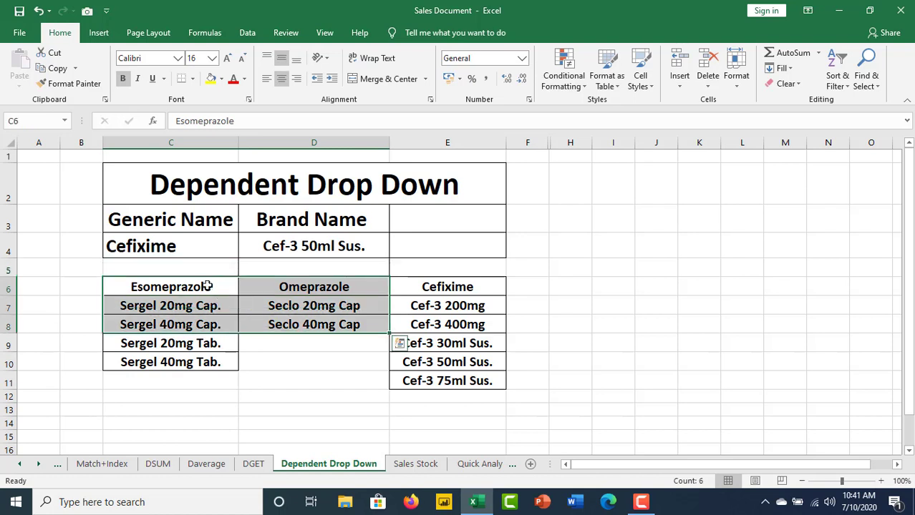
pyautogui.moveTo(357, 434); pyautogui.dragTo(357, 423)
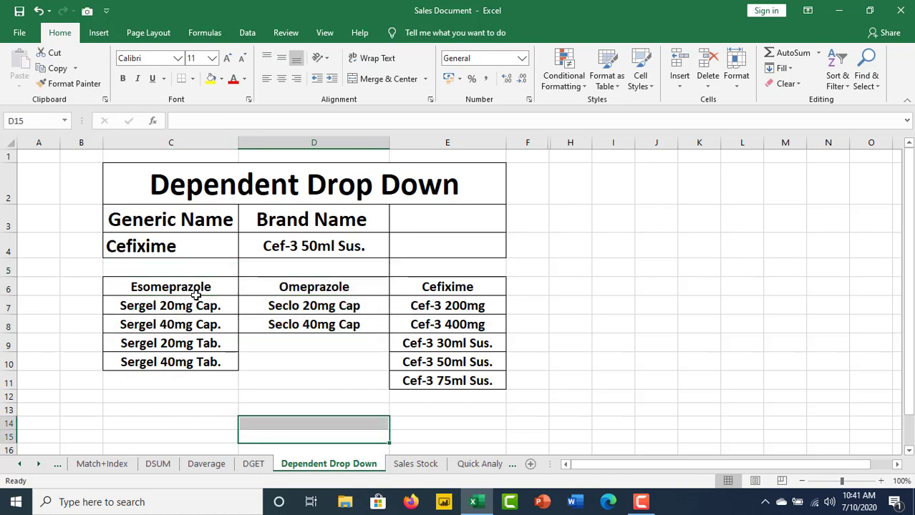
pyautogui.keyDown('shift'); pyautogui.click(204, 325); pyautogui.keyUp('shift')
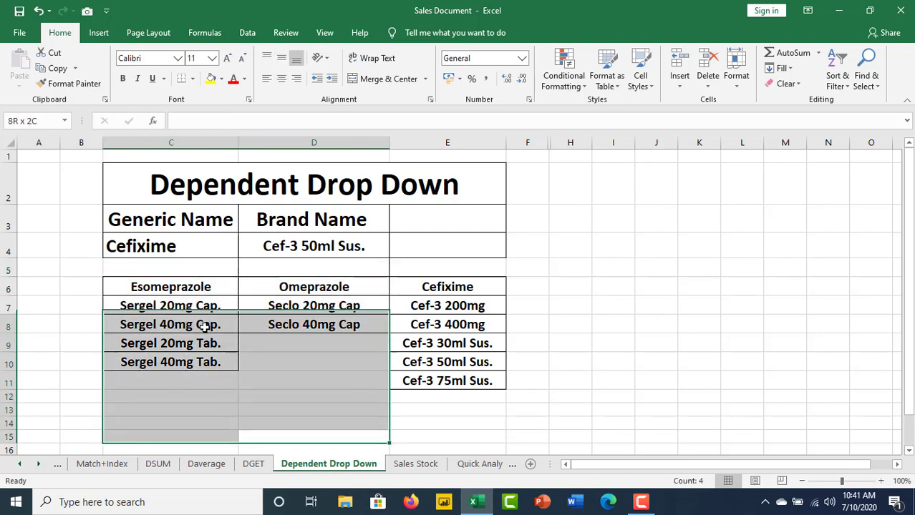
pyautogui.click(448, 415)
pyautogui.click(188, 284)
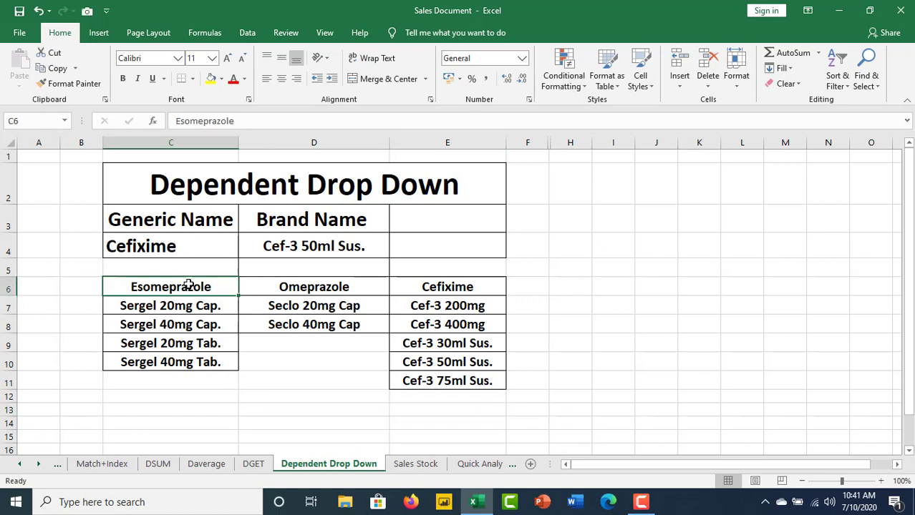
pyautogui.moveTo(188, 285); pyautogui.dragTo(194, 357)
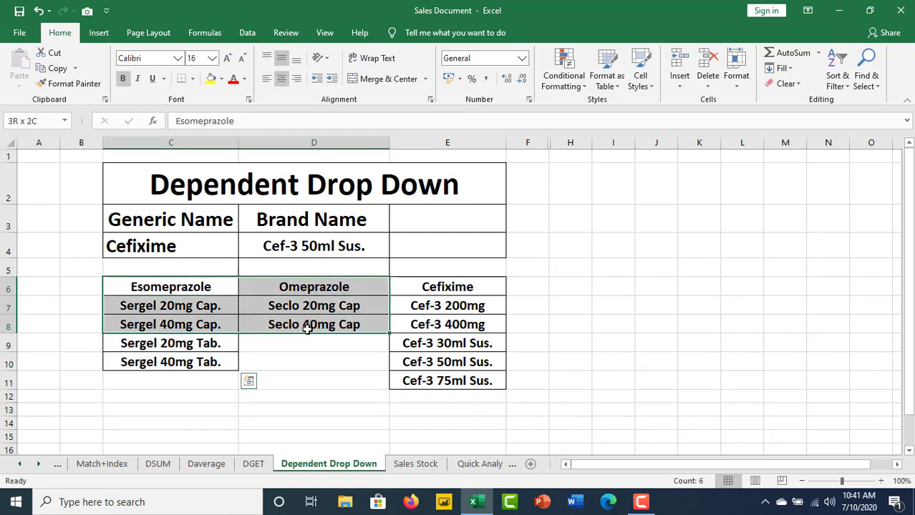
pyautogui.moveTo(324, 301); pyautogui.dragTo(295, 370)
pyautogui.click(646, 367)
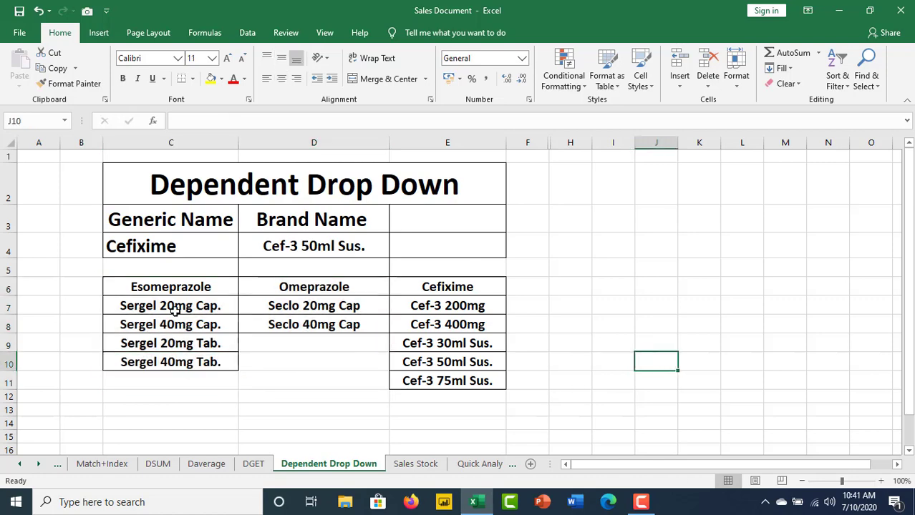
# - Show the Formulas ribbon and select the Brand Name cell D4
pyautogui.click(200, 34)
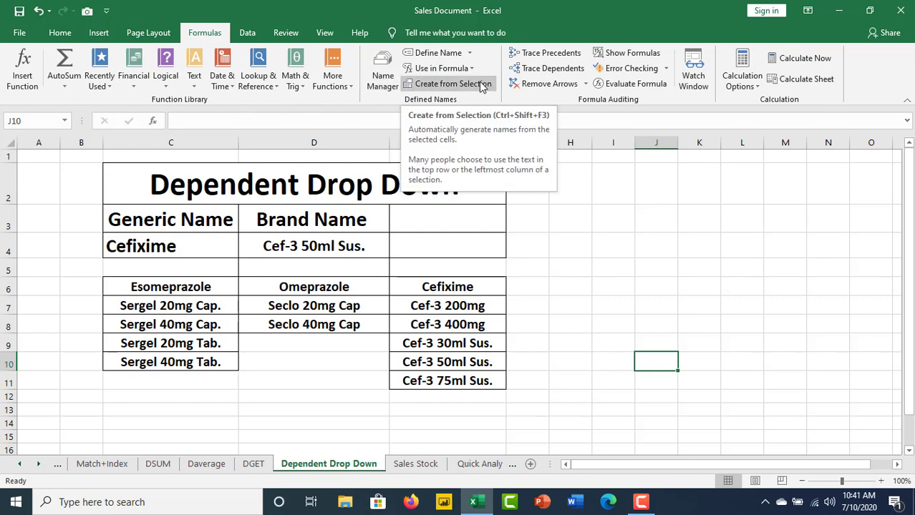
pyautogui.click(639, 286)
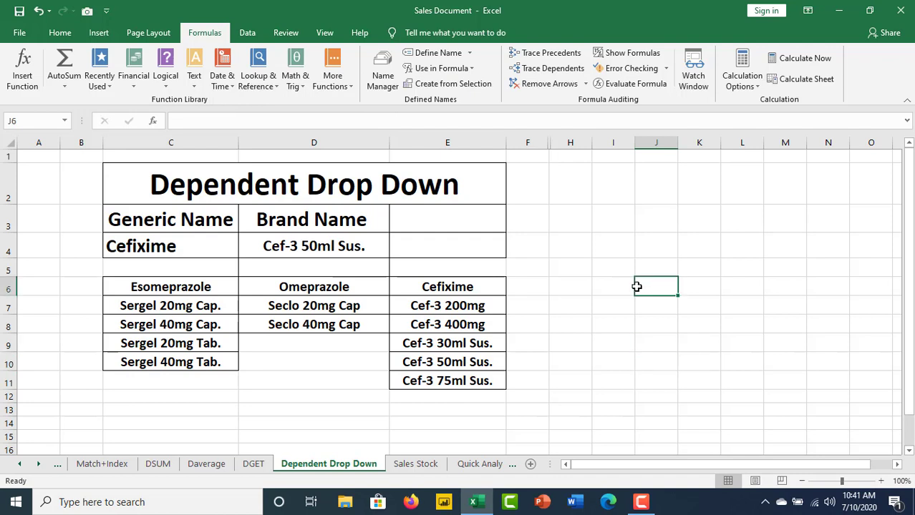
pyautogui.click(294, 247)
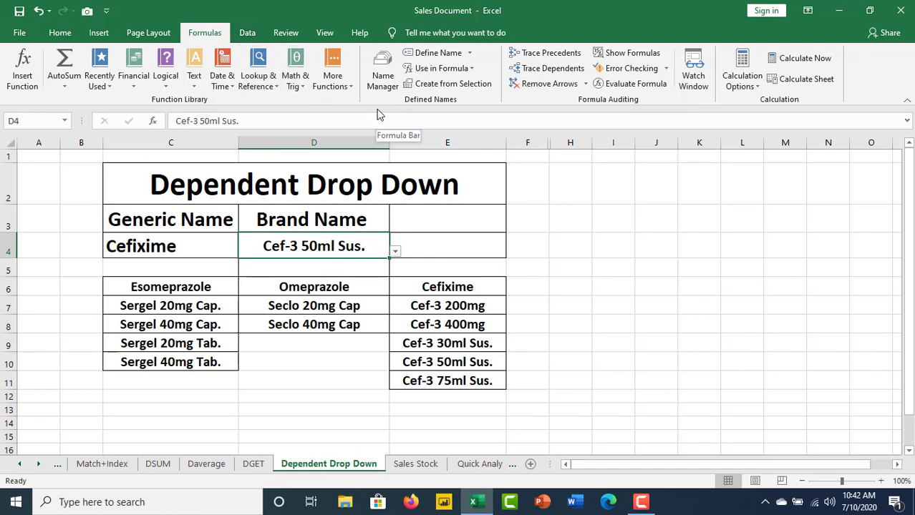
# - Inspect D4's =INDIRECT($C$4) validation rule and close it without saving changes
pyautogui.click(259, 37)
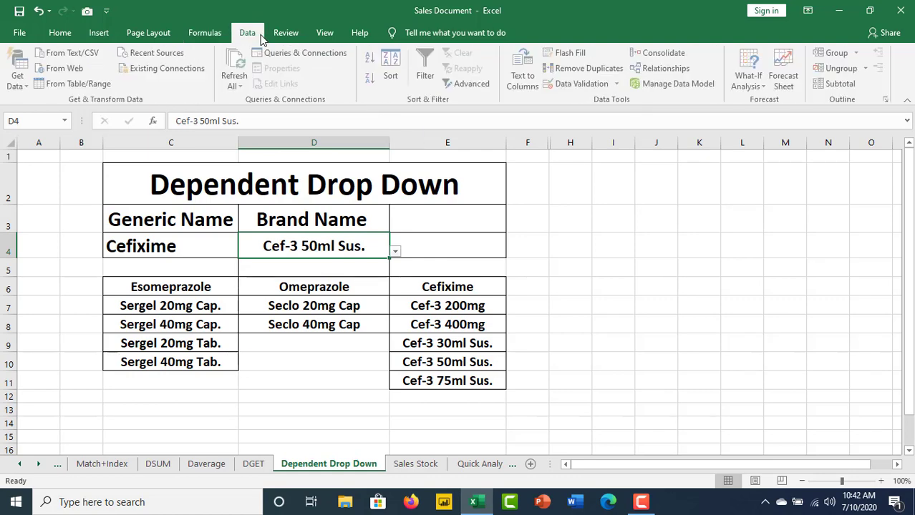
pyautogui.click(576, 84)
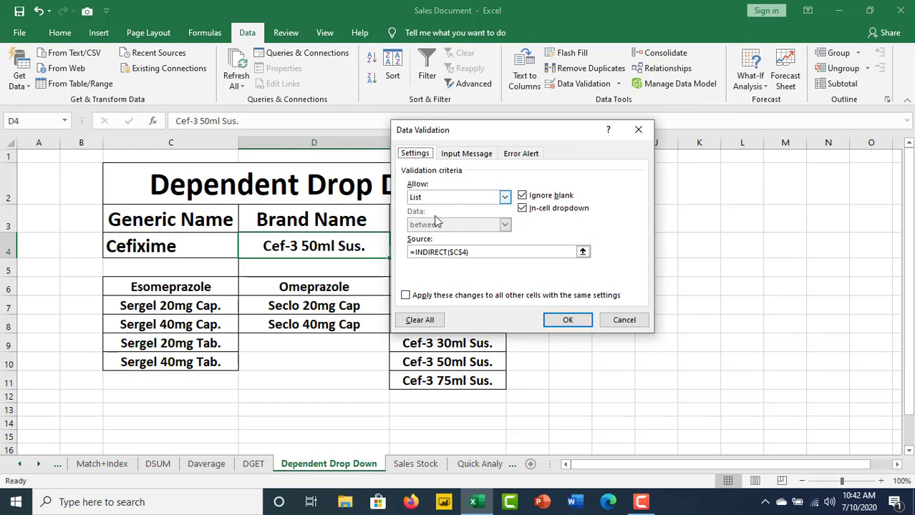
pyautogui.click(505, 197)
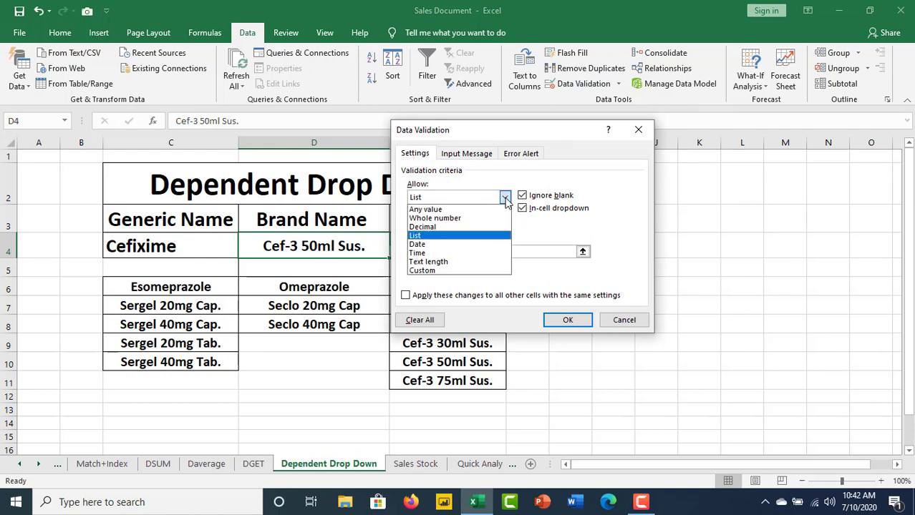
pyautogui.click(424, 243)
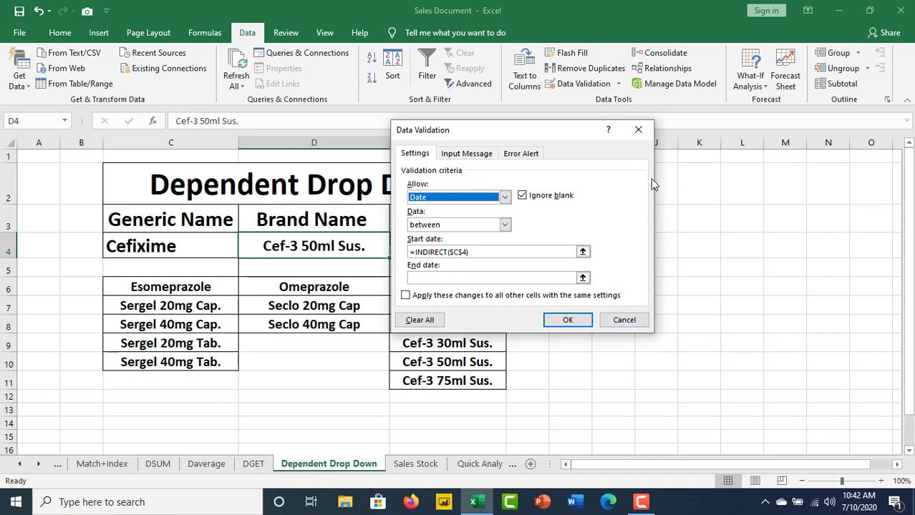
pyautogui.click(638, 131)
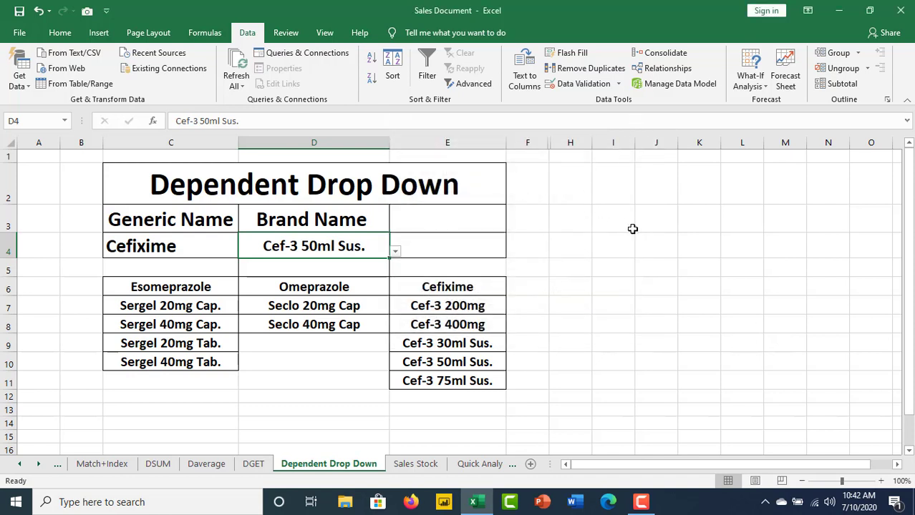